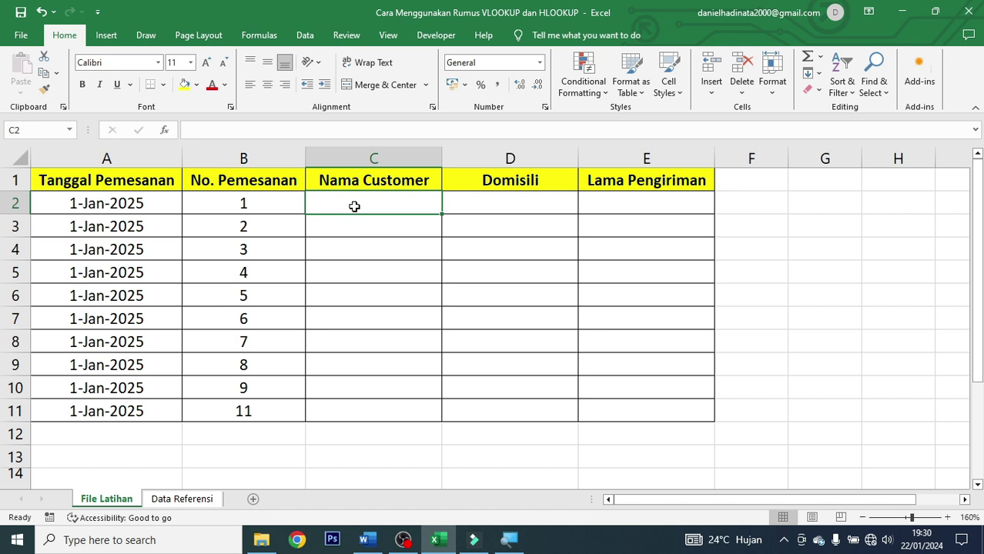
Highlight the empty Nama Customer cells and the first order's three blank result cells.
{"action": "mouse_move", "coordinate": [354, 205]}
{"action": "left_mouse_down"}
{"action": "mouse_move", "coordinate": [351, 390]}
{"action": "mouse_move", "coordinate": [366, 400]}
{"action": "mouse_move", "coordinate": [360, 412]}
{"action": "left_mouse_up"}
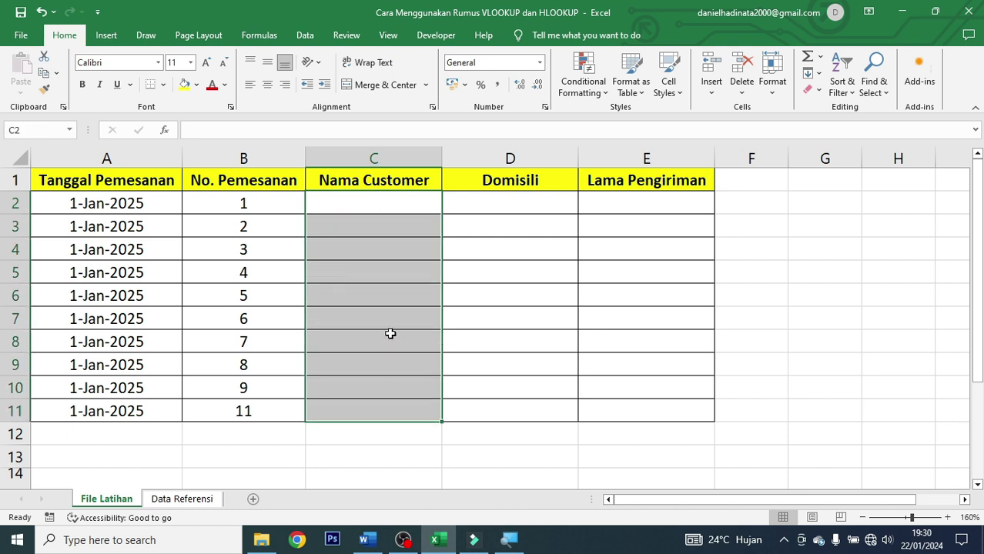
{"action": "left_click", "coordinate": [445, 260]}
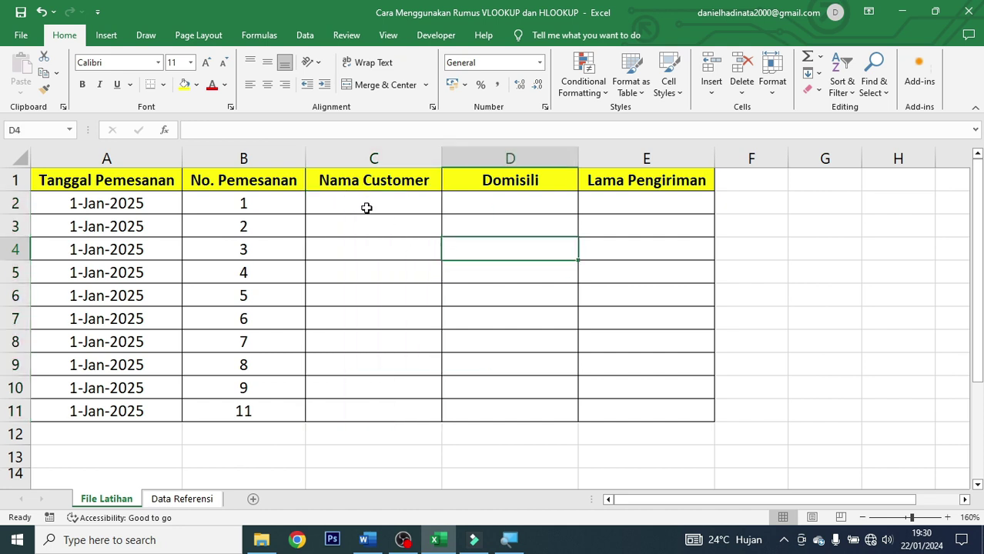
{"action": "left_click_drag", "start_coordinate": [362, 202], "coordinate": [618, 202]}
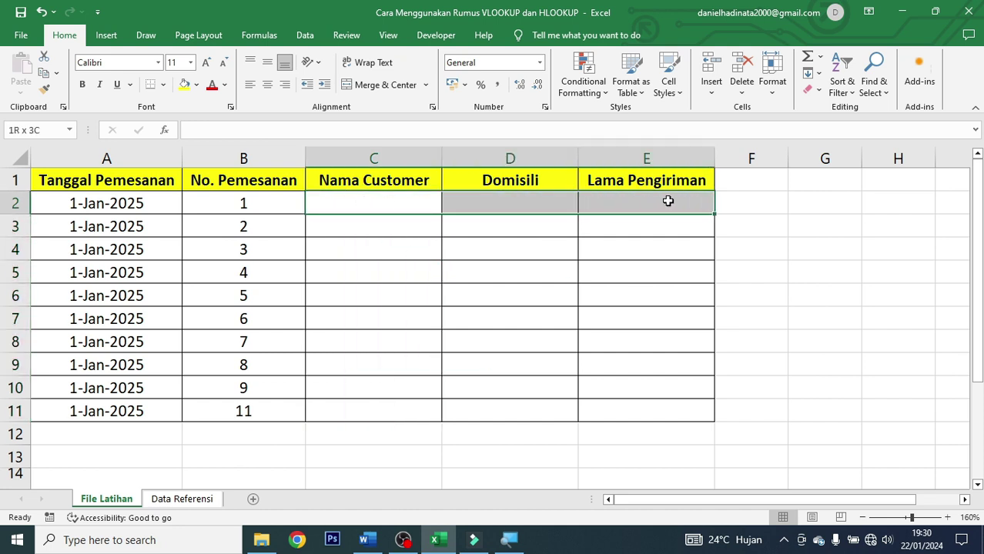
{"action": "mouse_move", "coordinate": [430, 209]}
{"action": "left_mouse_down"}
{"action": "mouse_move", "coordinate": [435, 222]}
{"action": "mouse_move", "coordinate": [395, 253]}
{"action": "left_mouse_up"}
{"action": "left_click", "coordinate": [398, 196]}
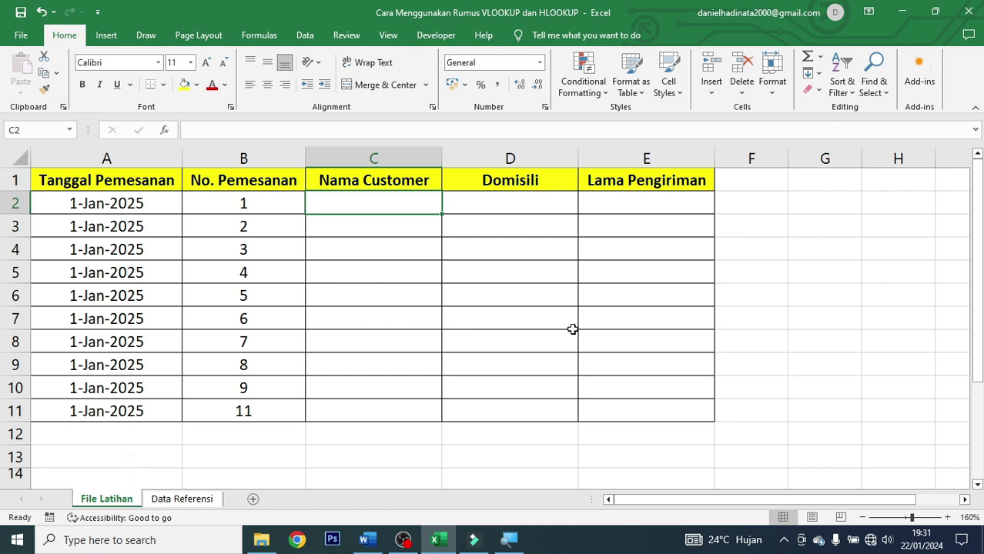
Highlight the Tanggal Pemesanan column and the three columns to be filled, ending on C2.
{"action": "left_click", "coordinate": [612, 325]}
{"action": "left_click", "coordinate": [106, 158]}
{"action": "left_click", "coordinate": [359, 187]}
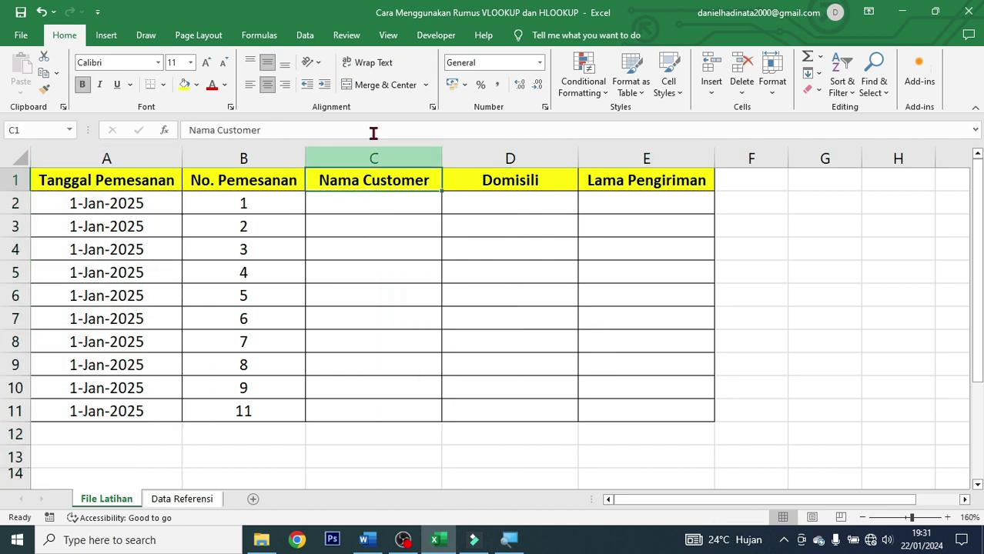
{"action": "mouse_move", "coordinate": [398, 183]}
{"action": "left_mouse_down"}
{"action": "mouse_move", "coordinate": [626, 398]}
{"action": "mouse_move", "coordinate": [626, 411]}
{"action": "left_mouse_up"}
{"action": "left_click", "coordinate": [646, 272]}
{"action": "left_click", "coordinate": [390, 200]}
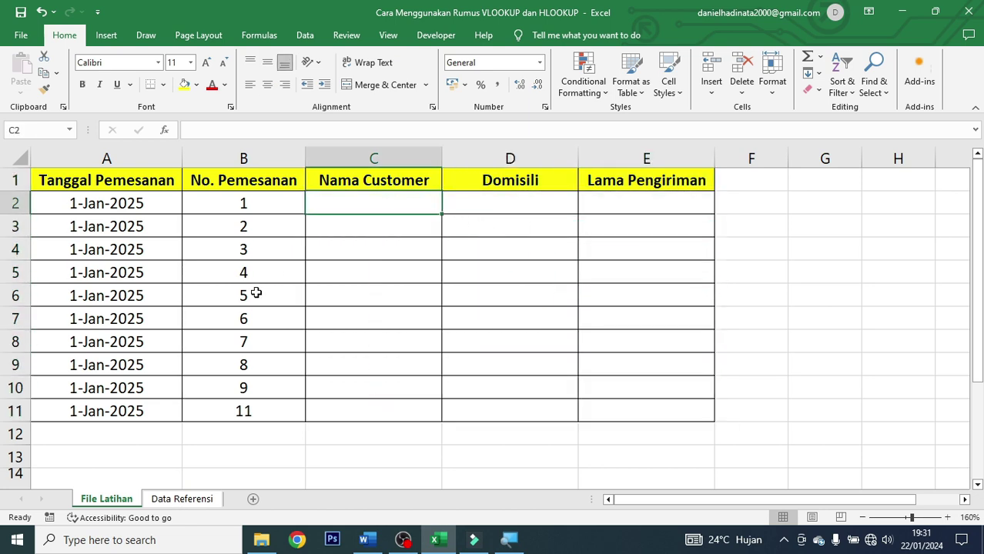
Compare both sheets, highlighting the No. Pemesanan column and the empty cells C2:C11.
{"action": "left_click", "coordinate": [187, 512]}
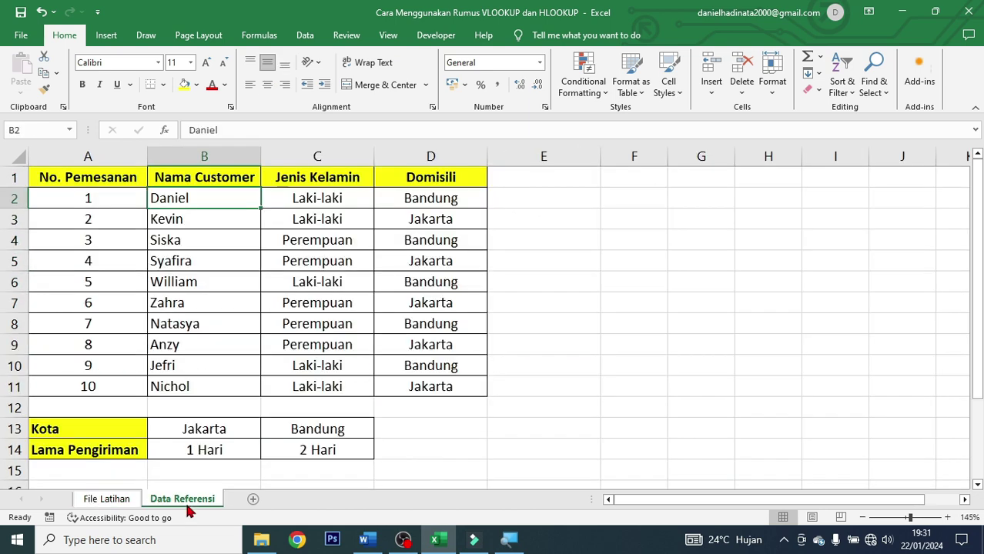
{"action": "left_click", "coordinate": [631, 298]}
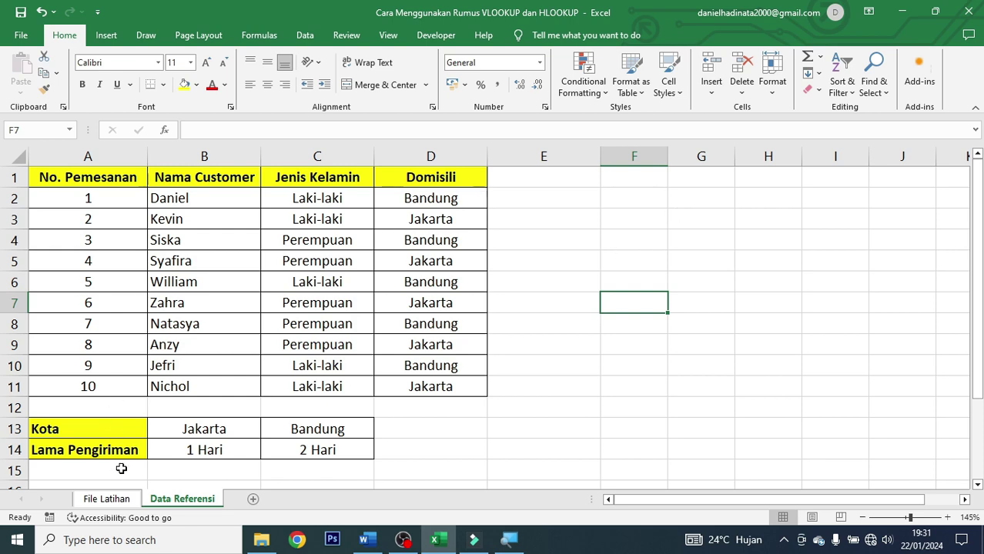
{"action": "left_click", "coordinate": [107, 499]}
{"action": "left_click", "coordinate": [545, 290]}
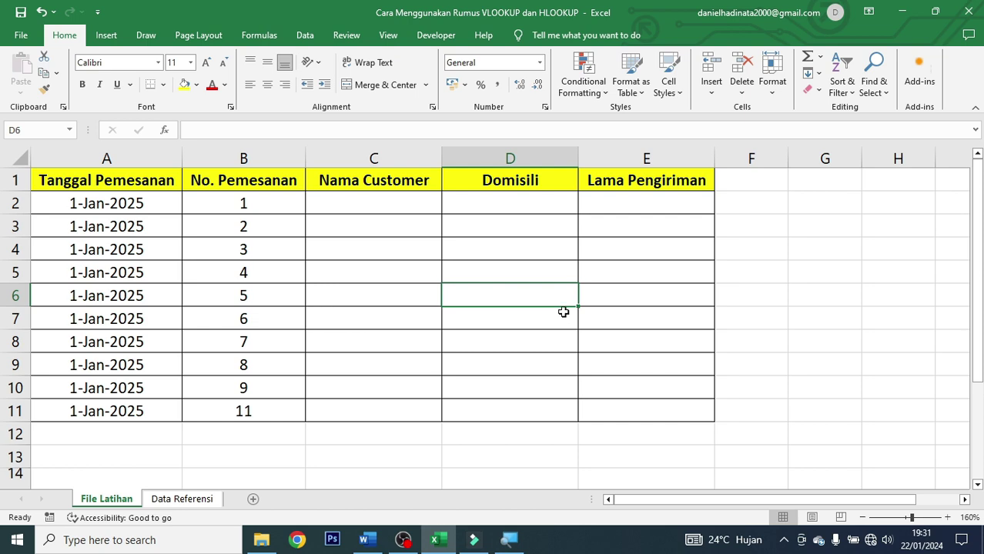
{"action": "left_click", "coordinate": [151, 156]}
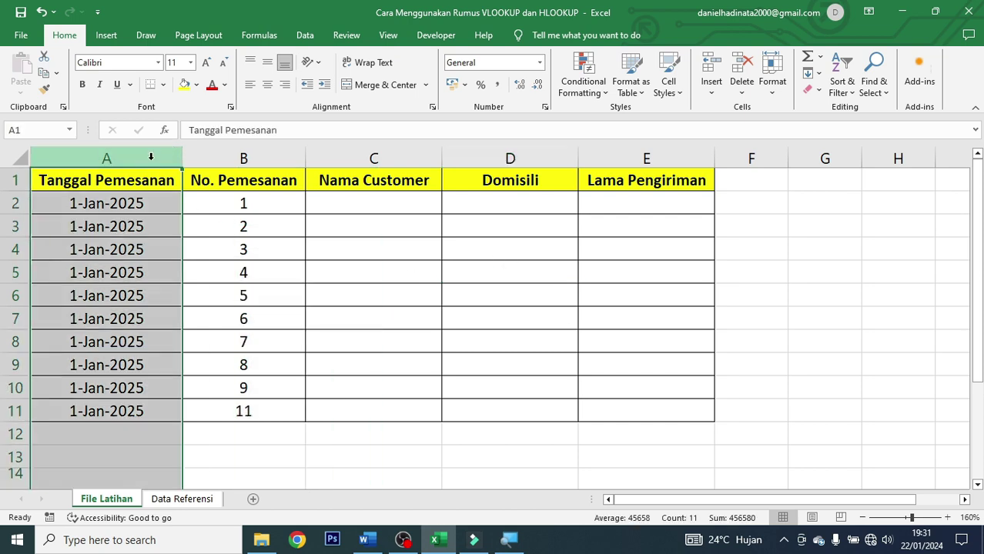
{"action": "left_click", "coordinate": [213, 160]}
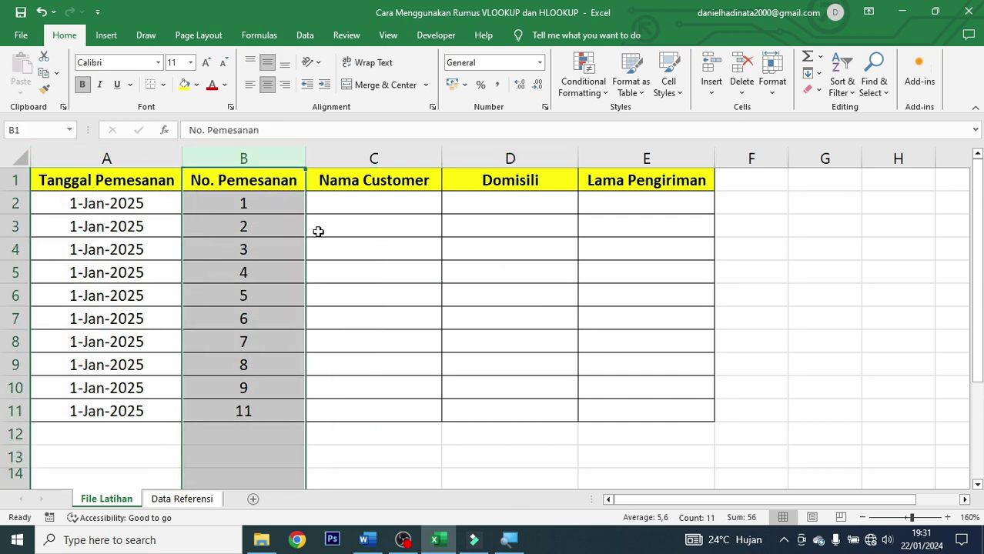
{"action": "left_click", "coordinate": [370, 202]}
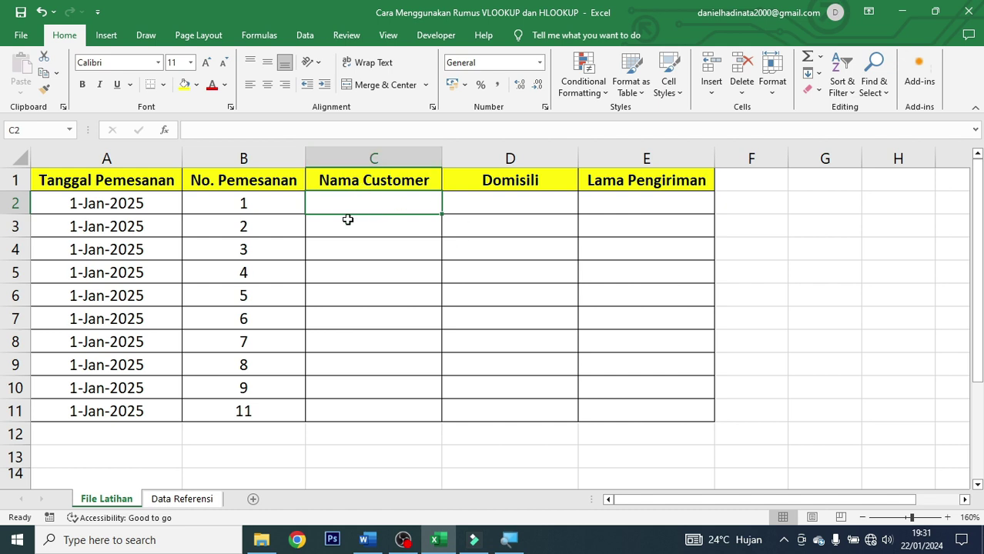
{"action": "left_click_drag", "start_coordinate": [394, 178], "coordinate": [394, 405]}
{"action": "left_click_drag", "start_coordinate": [417, 201], "coordinate": [362, 416]}
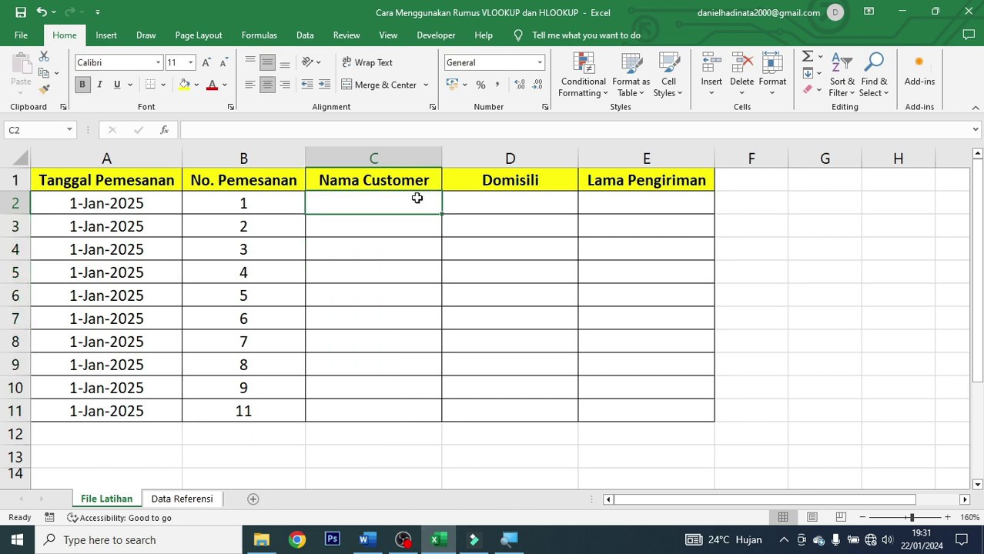
On Data Referensi, highlight table A1:D11, customer names B2:B11 and the order numbers in column A.
{"action": "left_click", "coordinate": [182, 499]}
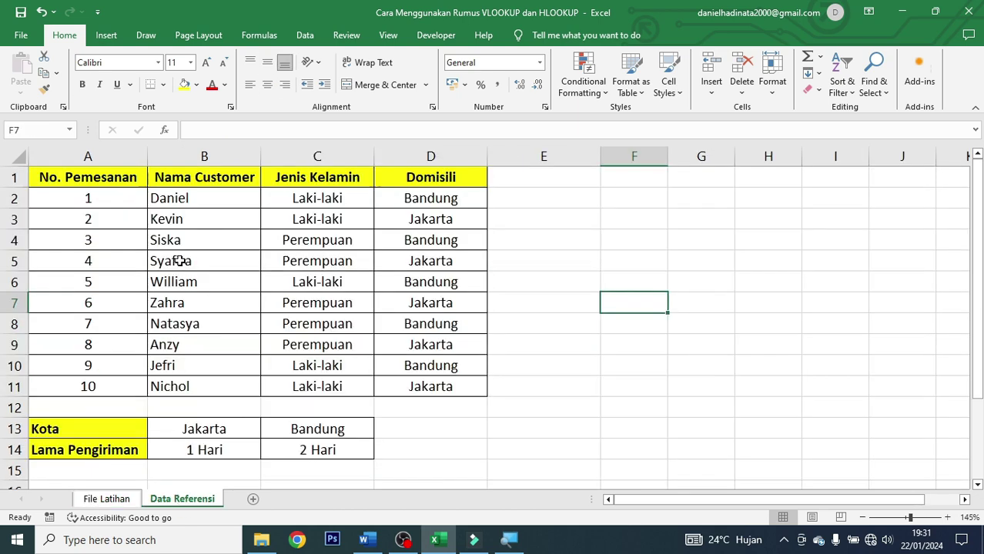
{"action": "left_click_drag", "start_coordinate": [122, 179], "coordinate": [448, 385]}
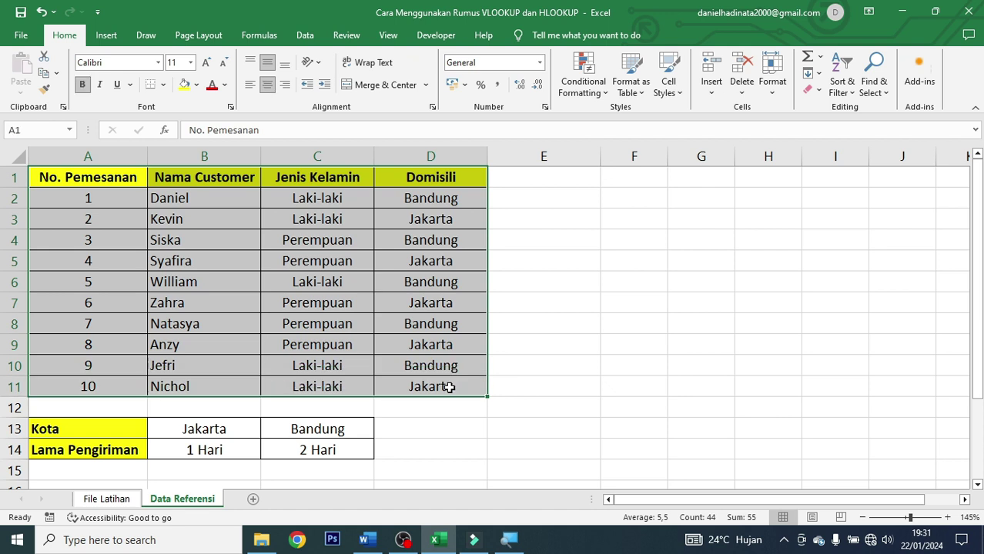
{"action": "left_click", "coordinate": [305, 299]}
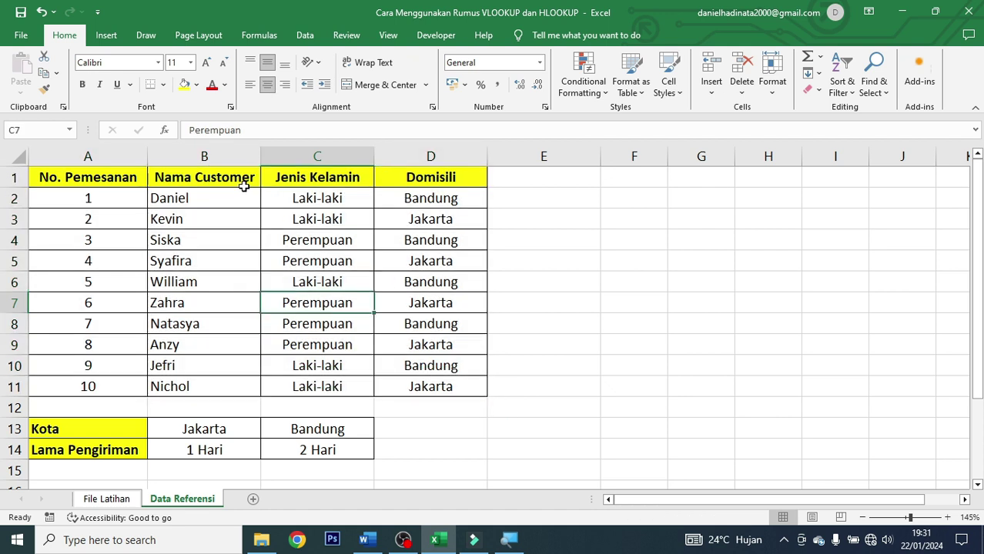
{"action": "left_click_drag", "start_coordinate": [220, 198], "coordinate": [219, 387]}
{"action": "mouse_move", "coordinate": [204, 197]}
{"action": "left_mouse_down"}
{"action": "mouse_move", "coordinate": [204, 387]}
{"action": "mouse_move", "coordinate": [200, 201]}
{"action": "left_mouse_up"}
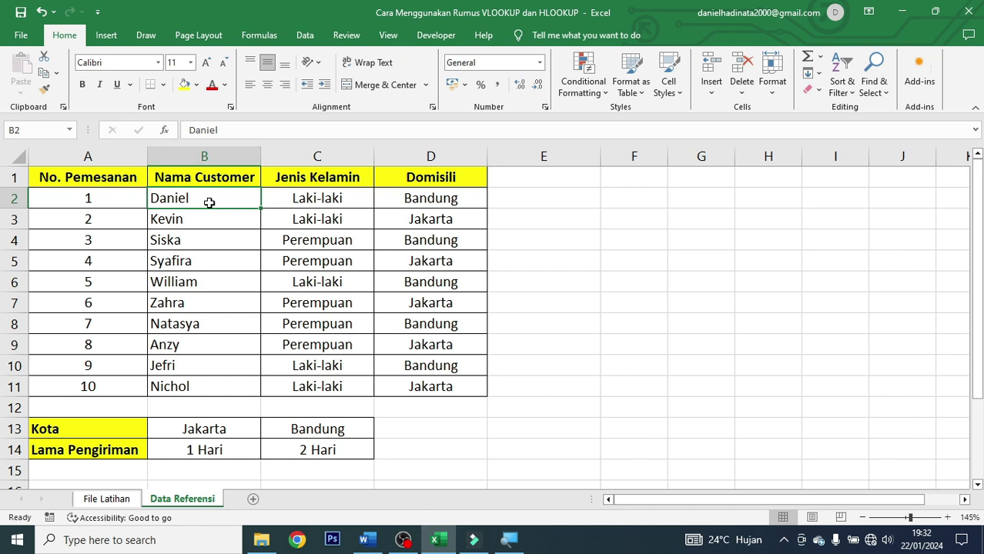
{"action": "left_click_drag", "start_coordinate": [198, 196], "coordinate": [177, 389]}
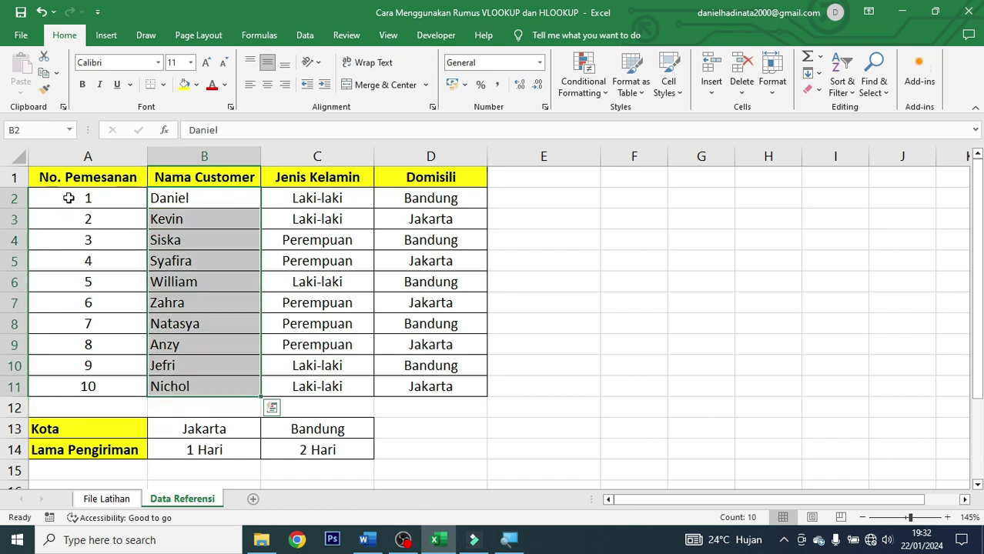
{"action": "left_click_drag", "start_coordinate": [74, 182], "coordinate": [90, 373]}
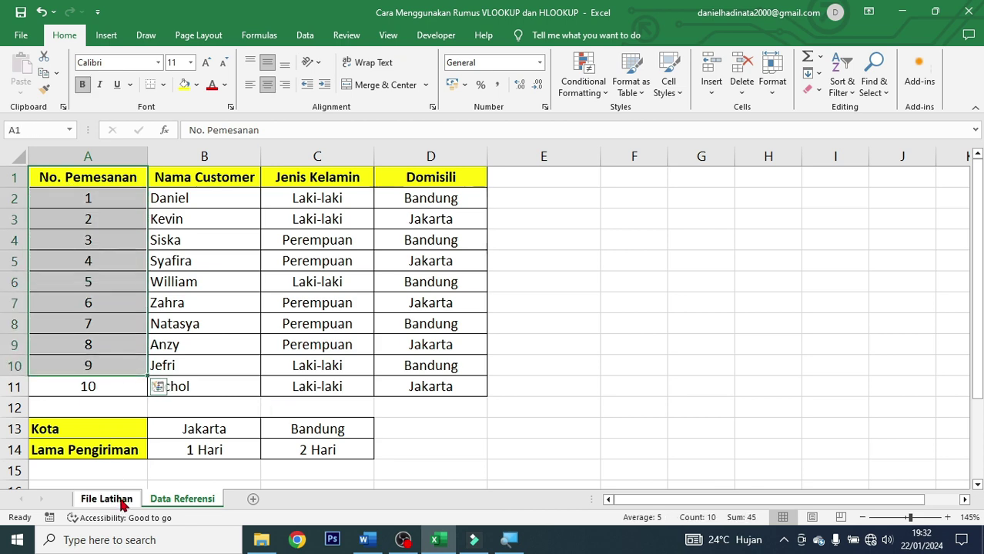
Back on File Latihan, highlight the No. Pemesanan values and select C2.
{"action": "left_click", "coordinate": [92, 499]}
{"action": "left_click_drag", "start_coordinate": [235, 183], "coordinate": [243, 411]}
{"action": "left_click", "coordinate": [413, 196]}
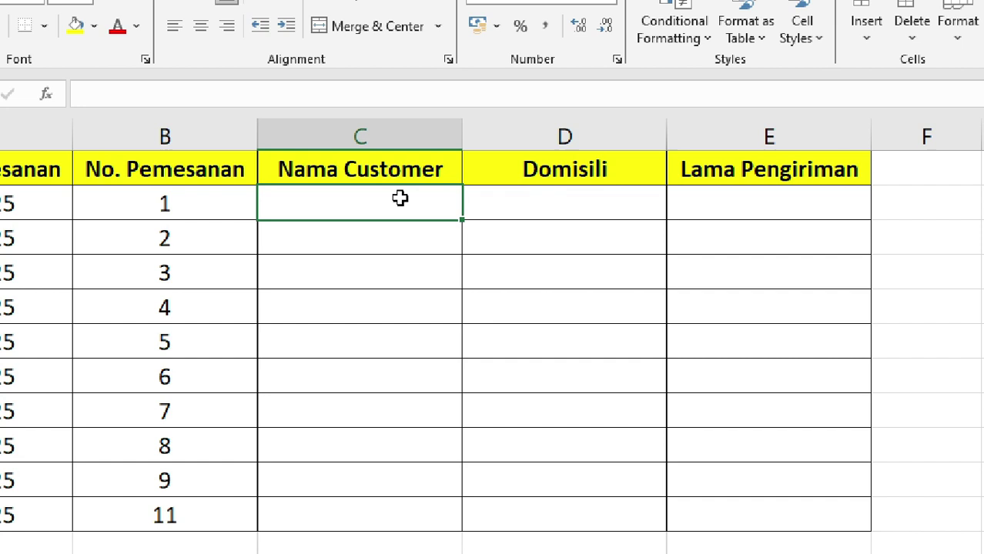
Begin =VLOOKUP(B2; in C2, using order number B2 as the lookup value.
{"action": "type", "text": "="}
{"action": "type", "text": "v"}
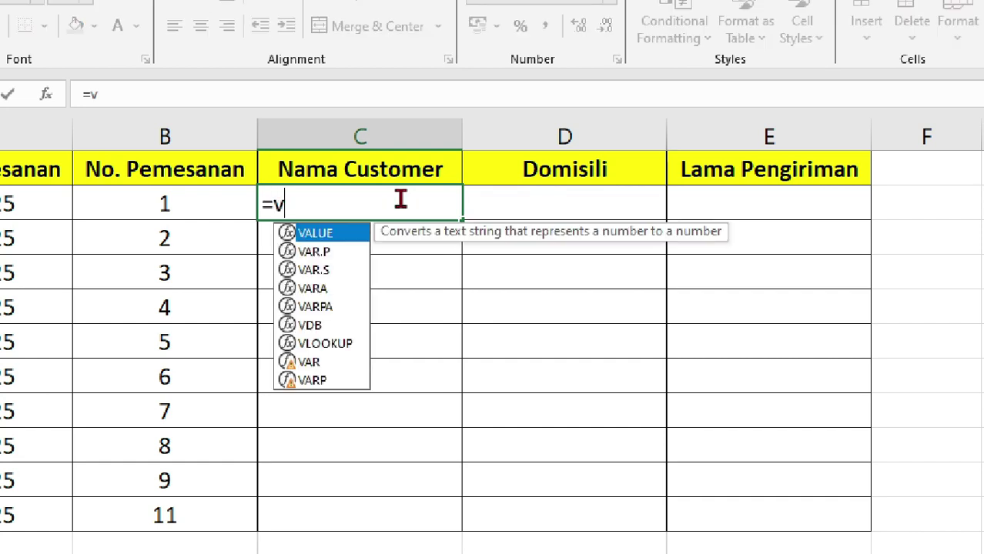
{"action": "type", "text": "lookup"}
{"action": "key", "text": "Tab"}
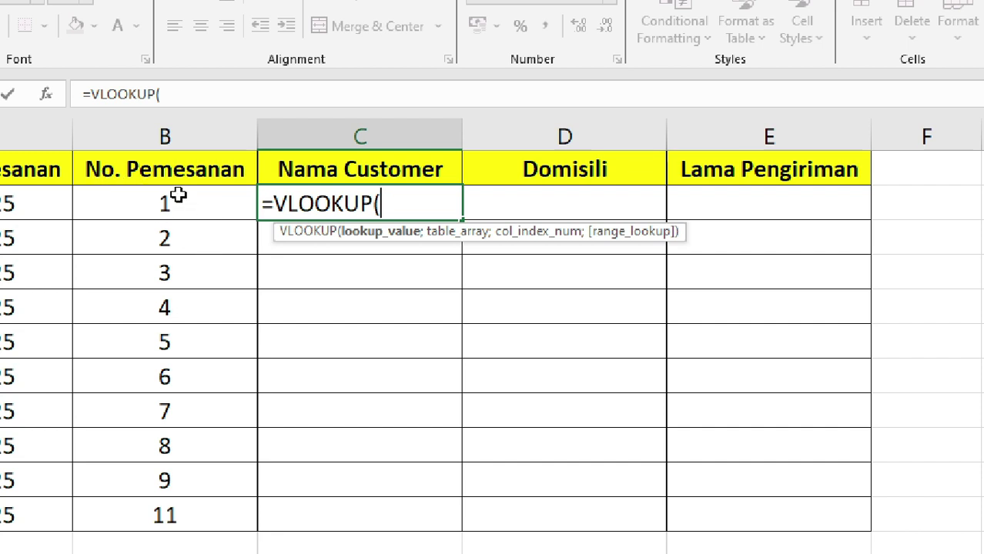
{"action": "left_click", "coordinate": [178, 197]}
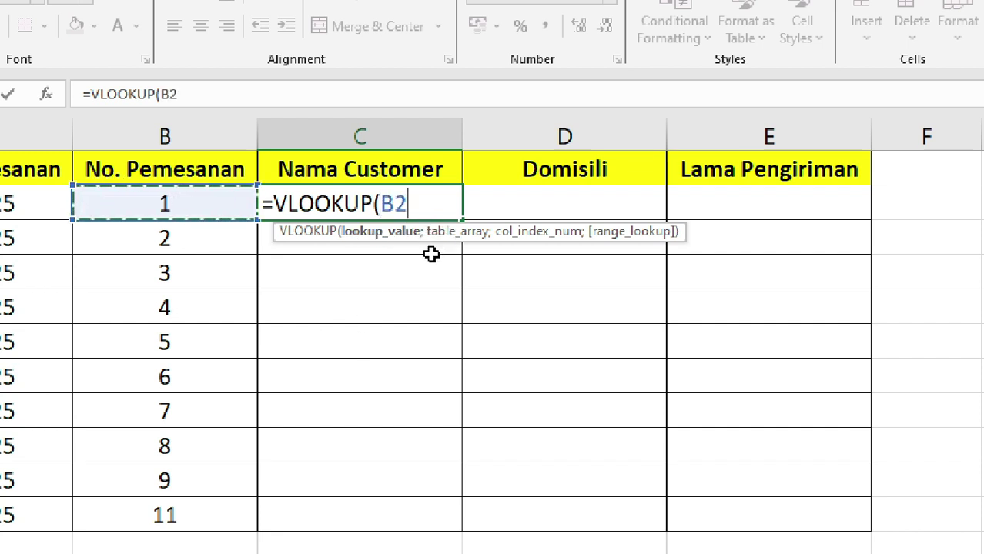
{"action": "type", "text": ";"}
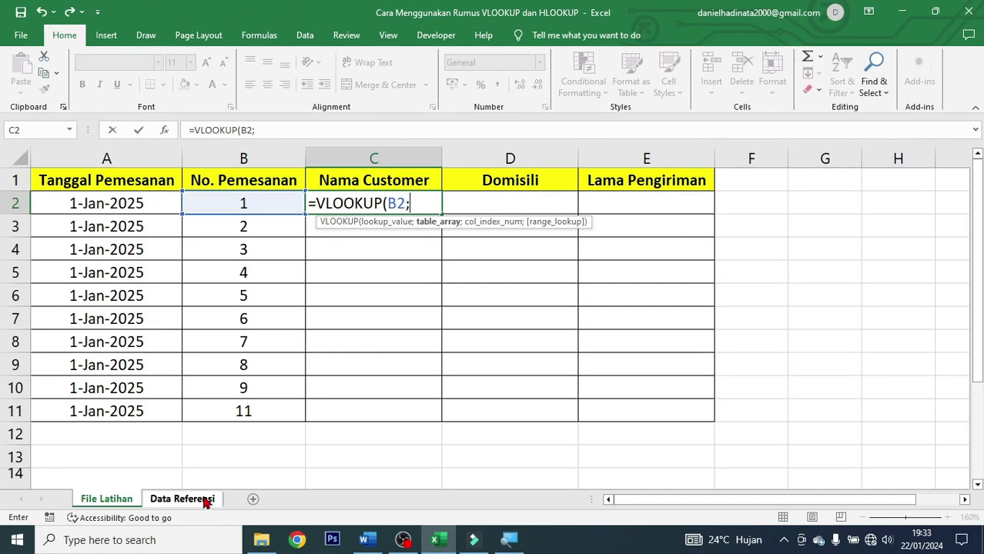
Pick Data Referensi A1:D11 as the table array, locked as $A$1:$D$11.
{"action": "left_click", "coordinate": [205, 499]}
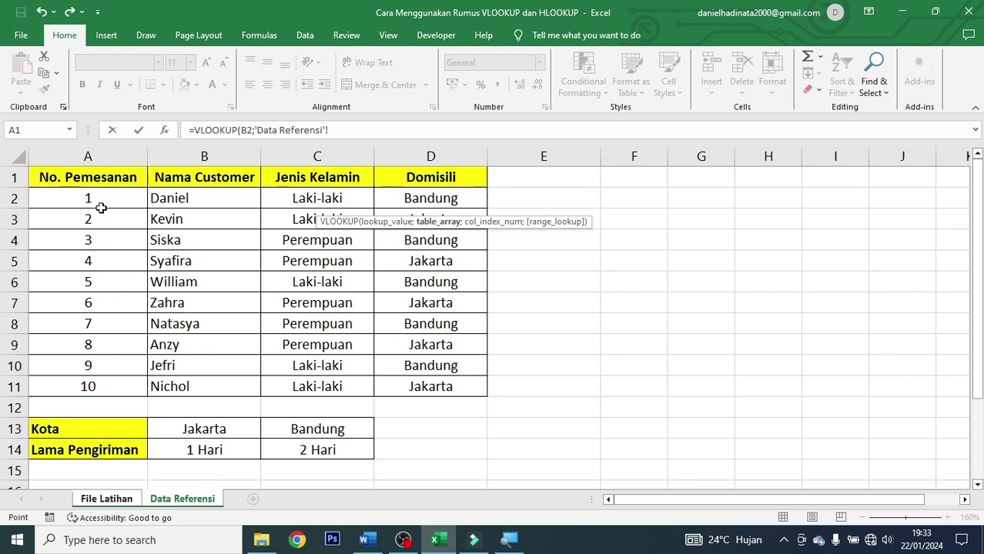
{"action": "left_click_drag", "start_coordinate": [100, 177], "coordinate": [427, 382]}
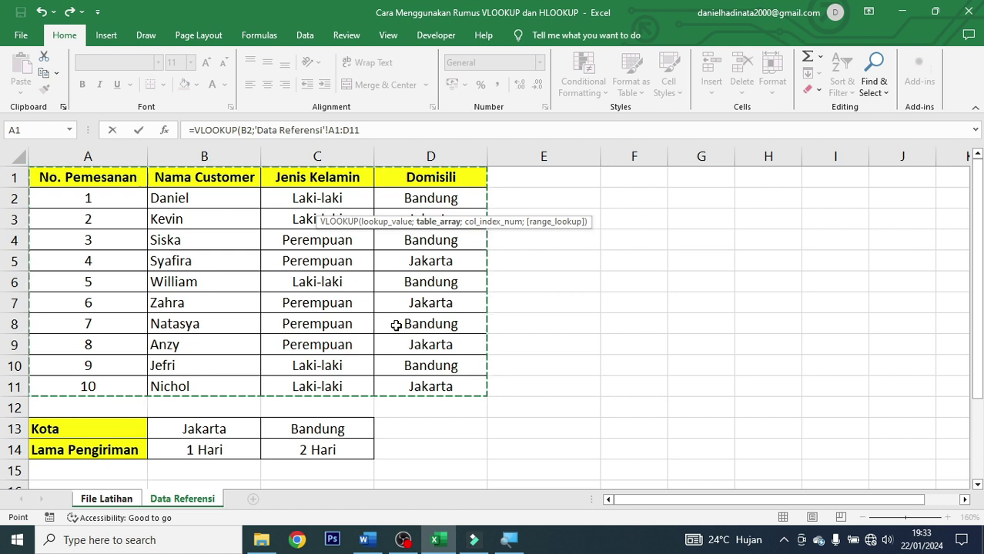
{"action": "key", "text": "F4"}
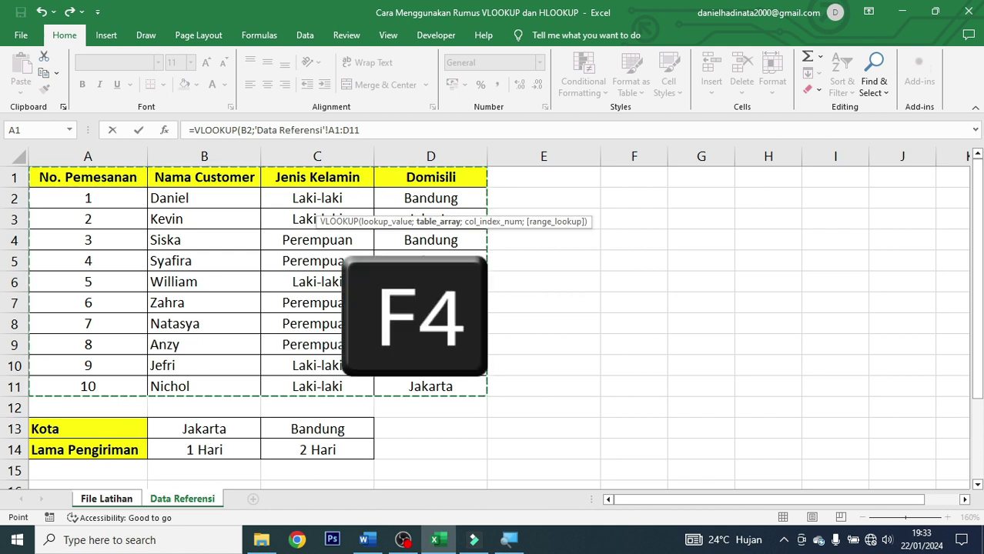
{"action": "key", "text": "F4"}
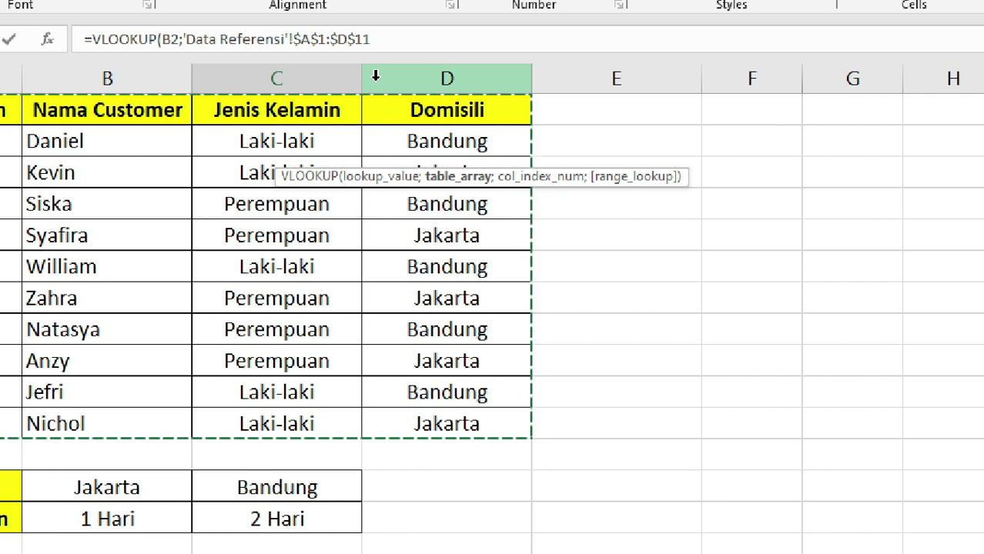
Complete the VLOOKUP with column index 2 and FALSE exact match, and commit it.
{"action": "left_click", "coordinate": [437, 37]}
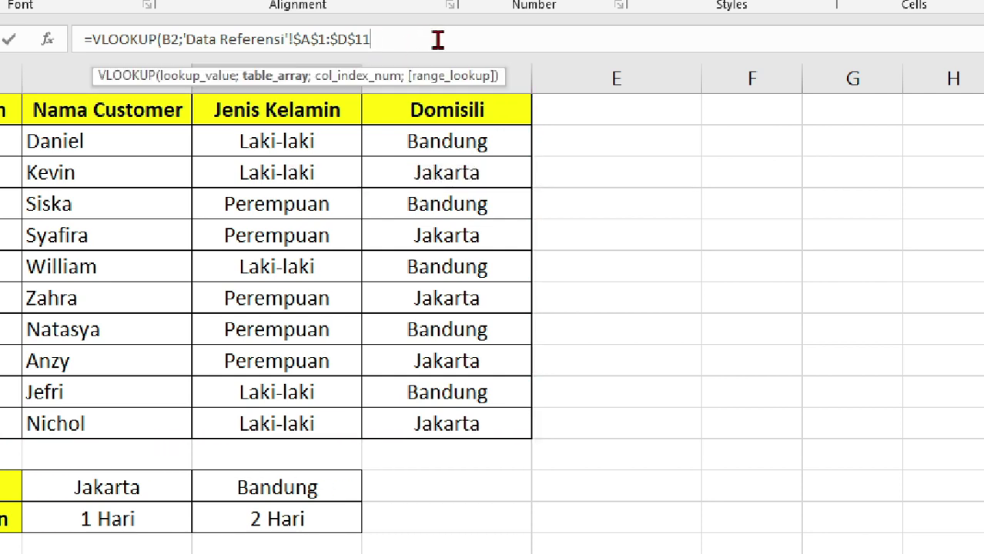
{"action": "type", "text": ";2"}
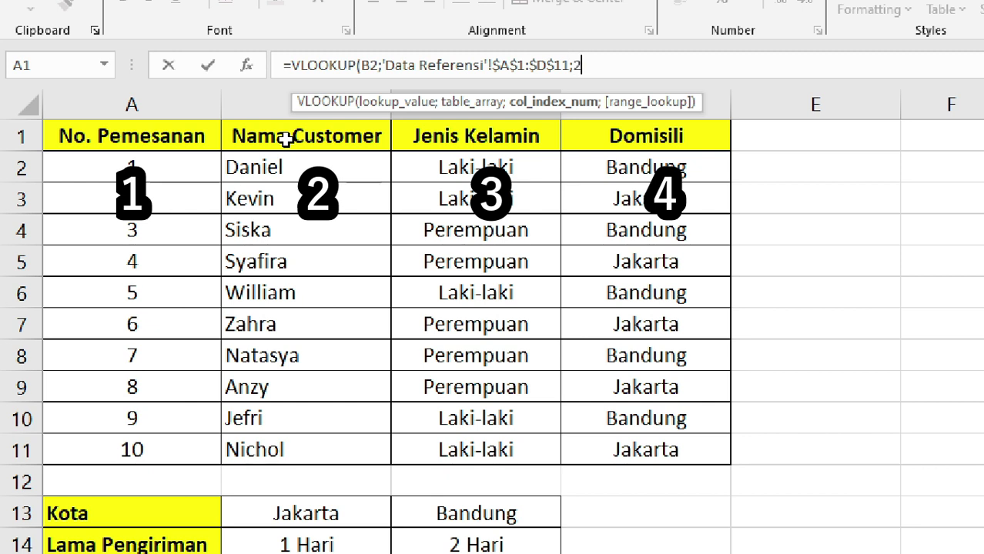
{"action": "type", "text": ";"}
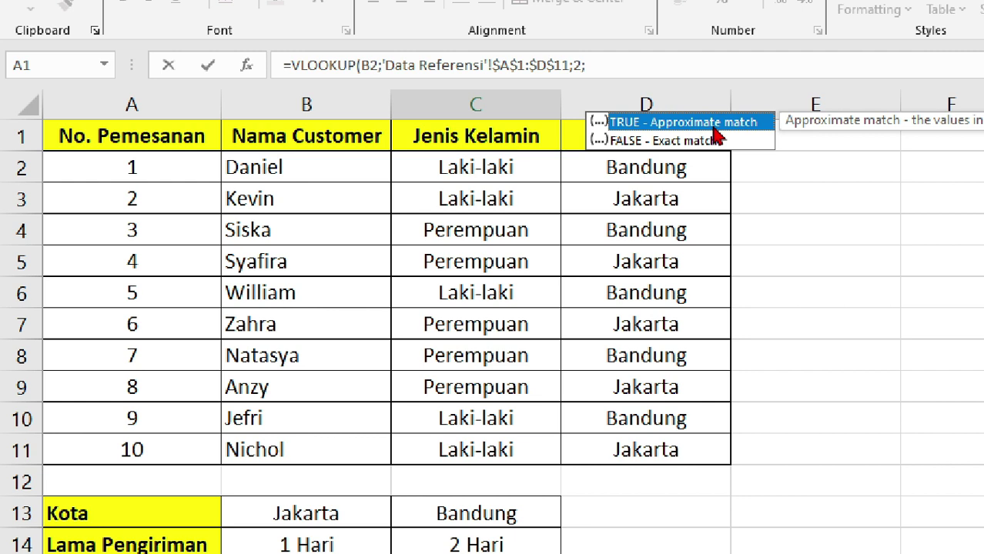
{"action": "left_click", "coordinate": [709, 142]}
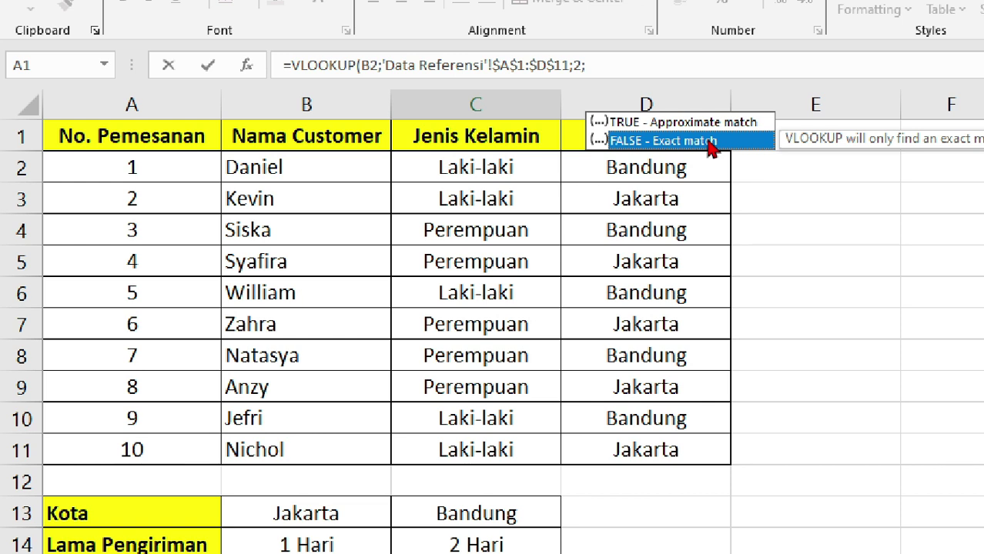
{"action": "double_click", "coordinate": [709, 144]}
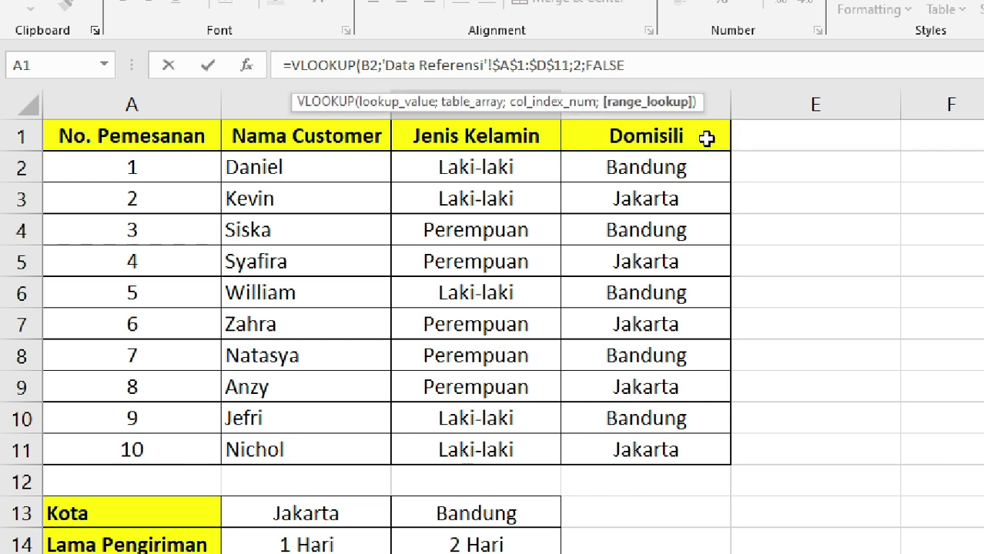
{"action": "key", "text": "Return"}
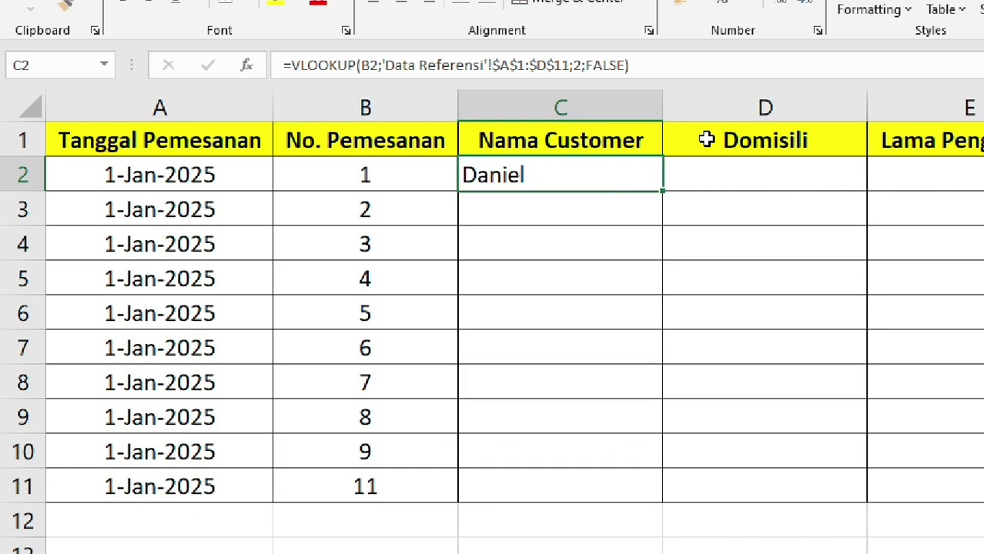
Fill C2's VLOOKUP down through C11.
{"action": "left_click", "coordinate": [591, 115]}
{"action": "left_click_drag", "start_coordinate": [663, 198], "coordinate": [662, 513]}
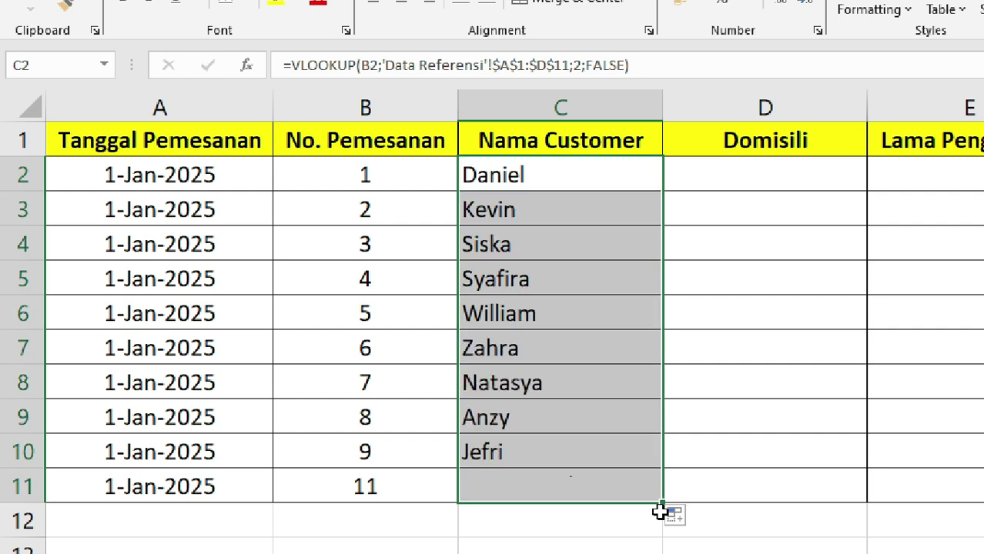
{"action": "left_click", "coordinate": [623, 429]}
{"action": "left_click", "coordinate": [608, 183]}
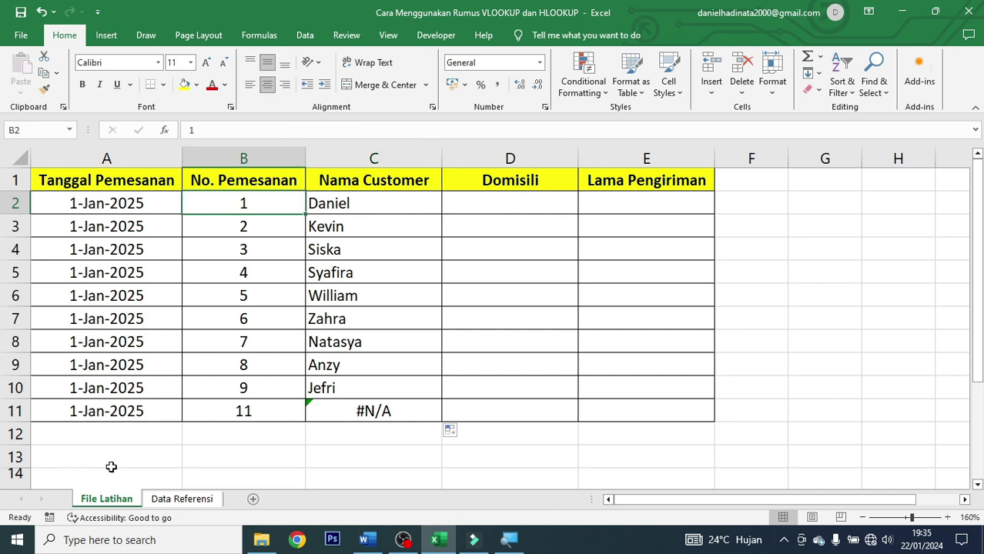
Check order number 1's row in the Data Referensi table.
{"action": "left_click", "coordinate": [162, 502]}
{"action": "left_click", "coordinate": [161, 247]}
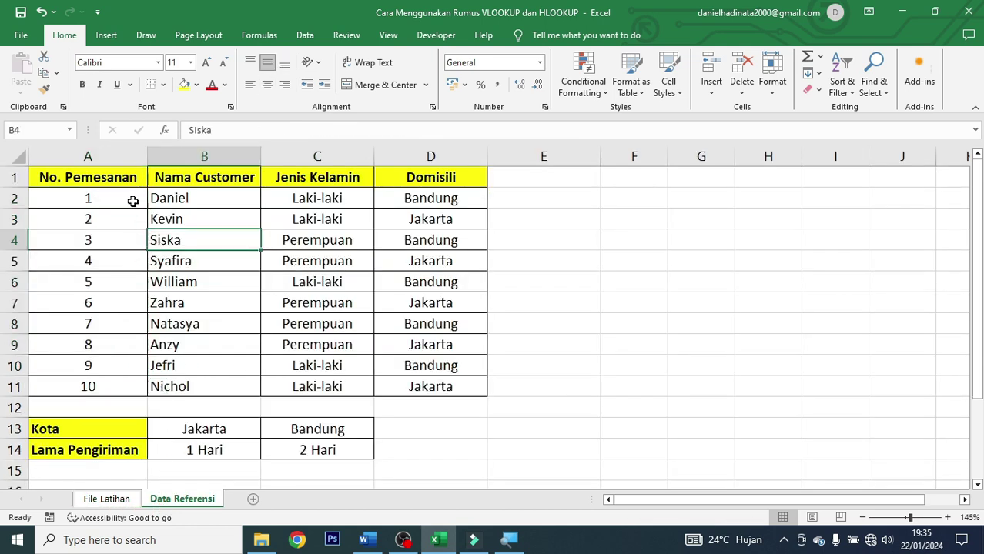
{"action": "left_click_drag", "start_coordinate": [131, 202], "coordinate": [180, 197]}
{"action": "left_click", "coordinate": [134, 198]}
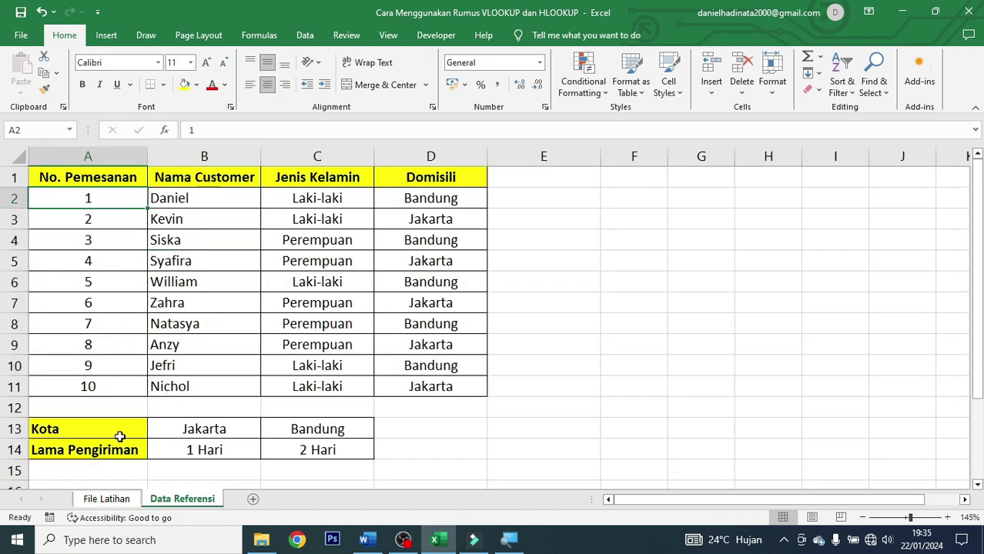
{"action": "left_click", "coordinate": [100, 501]}
{"action": "left_click", "coordinate": [266, 226]}
{"action": "left_click", "coordinate": [324, 226]}
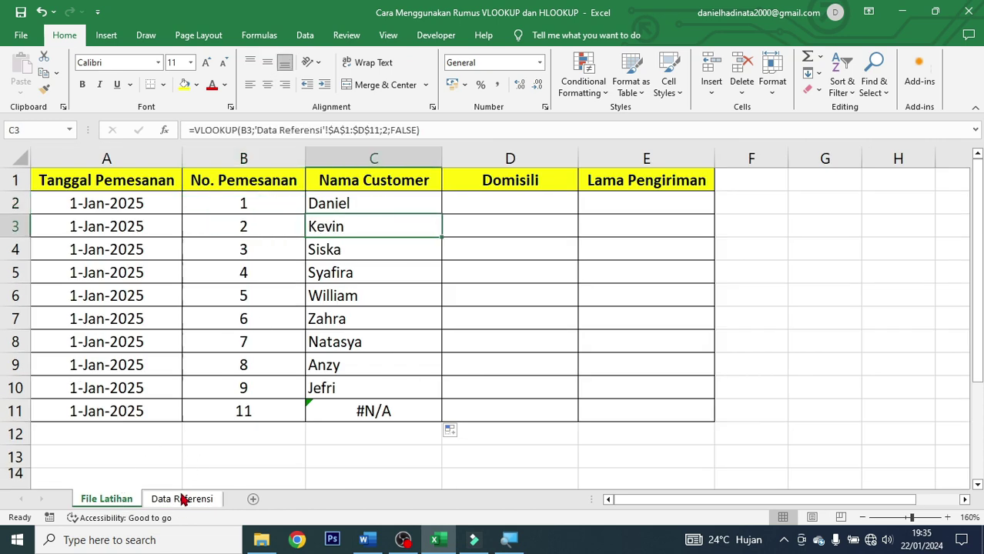
{"action": "left_click", "coordinate": [182, 499]}
{"action": "left_click_drag", "start_coordinate": [130, 228], "coordinate": [213, 257]}
{"action": "left_click", "coordinate": [220, 235]}
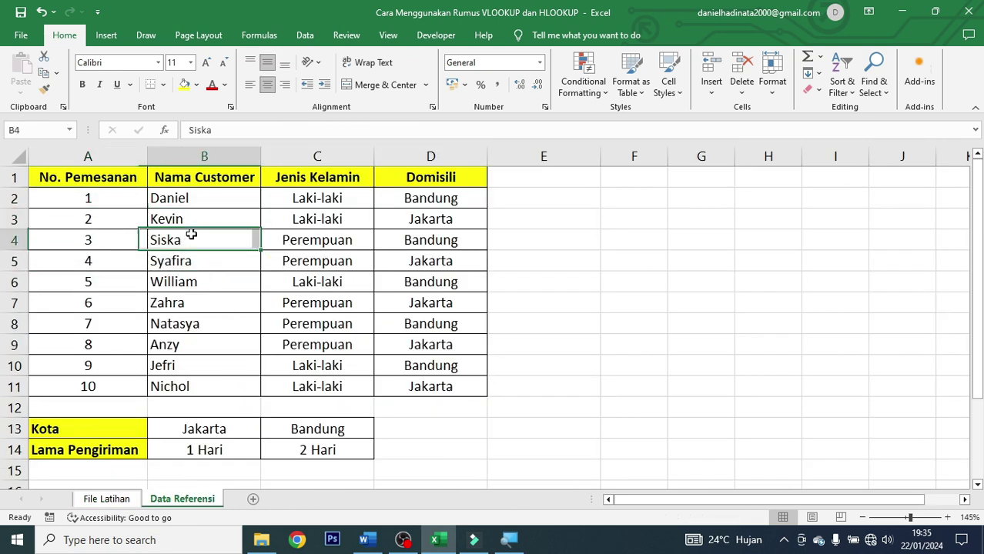
{"action": "left_click", "coordinate": [200, 215]}
{"action": "left_click", "coordinate": [107, 499]}
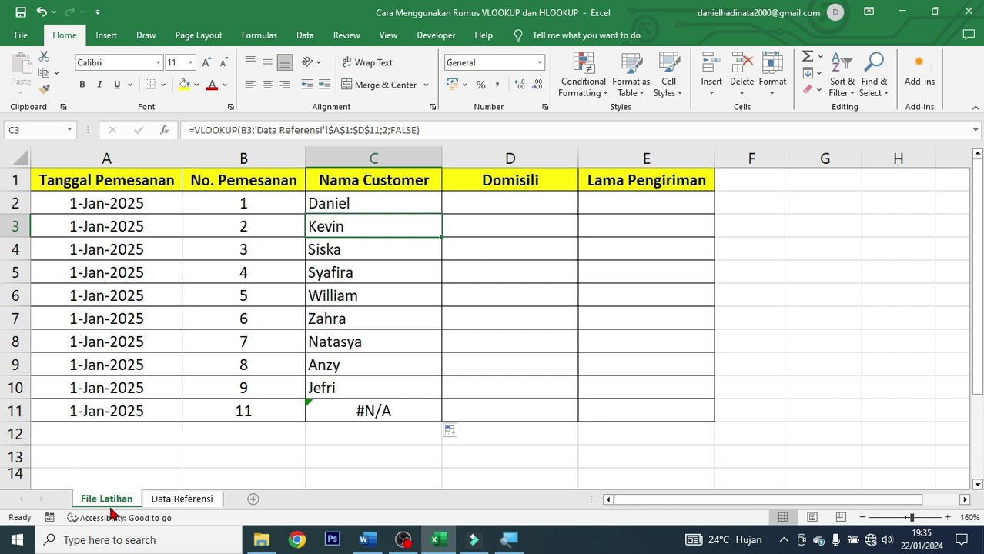
{"action": "left_click", "coordinate": [416, 415]}
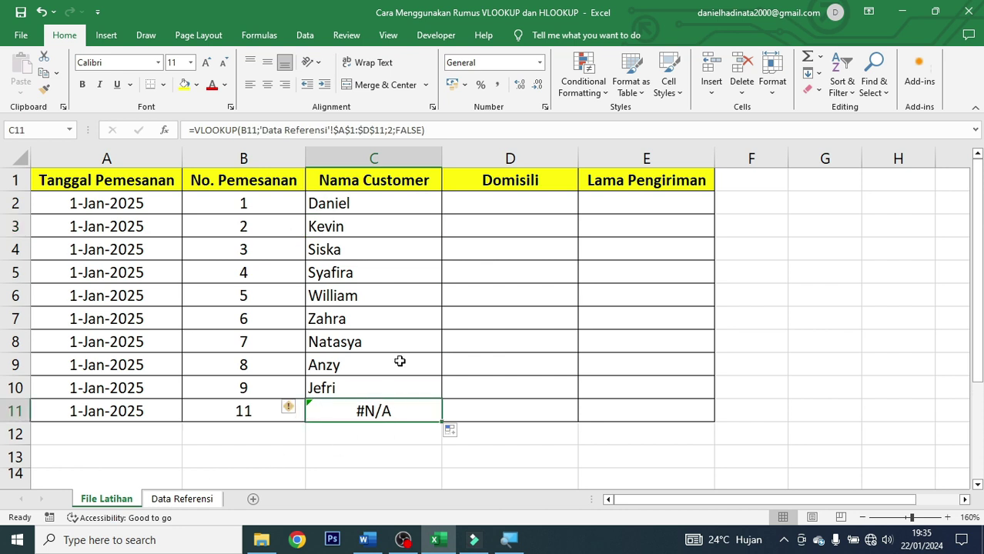
{"action": "left_click", "coordinate": [244, 403]}
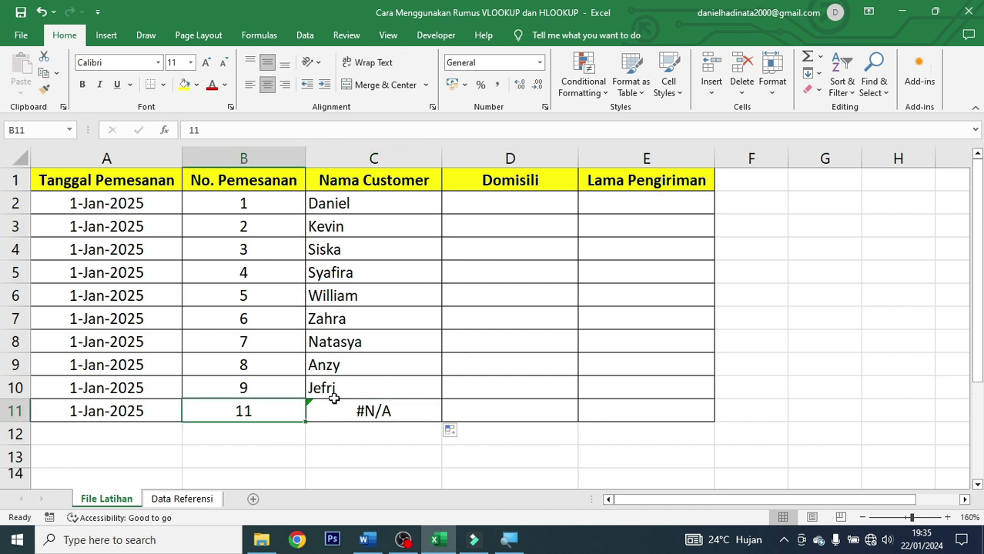
{"action": "left_click", "coordinate": [209, 500]}
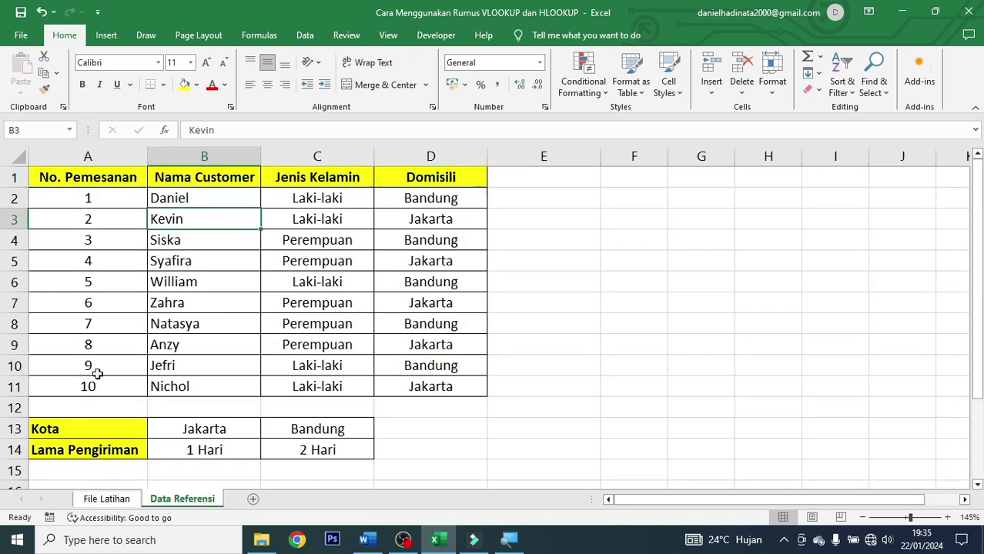
{"action": "left_click_drag", "start_coordinate": [108, 387], "coordinate": [115, 202]}
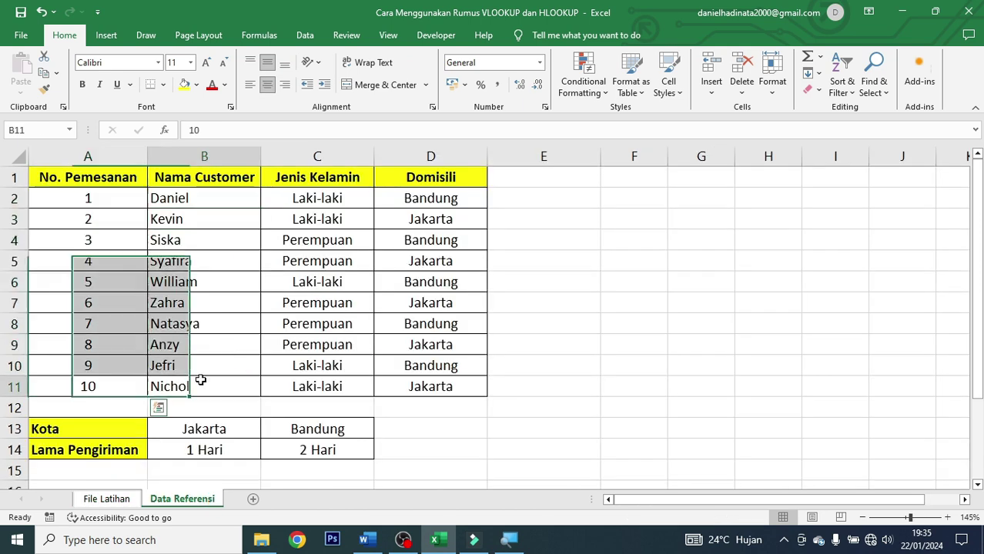
{"action": "left_click_drag", "start_coordinate": [199, 381], "coordinate": [189, 199]}
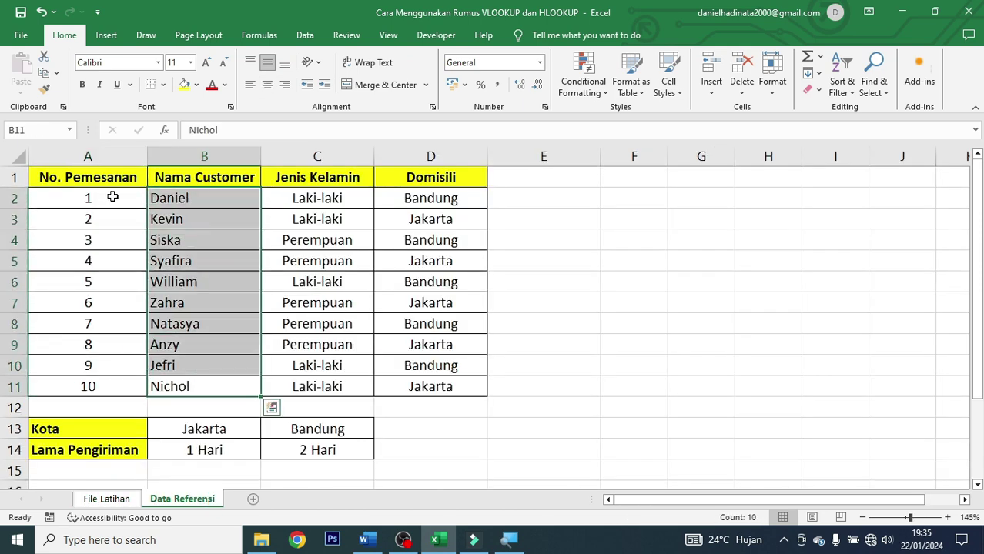
{"action": "mouse_move", "coordinate": [113, 197]}
{"action": "left_mouse_down"}
{"action": "mouse_move", "coordinate": [224, 329]}
{"action": "mouse_move", "coordinate": [204, 344]}
{"action": "left_mouse_up"}
{"action": "left_click", "coordinate": [106, 498]}
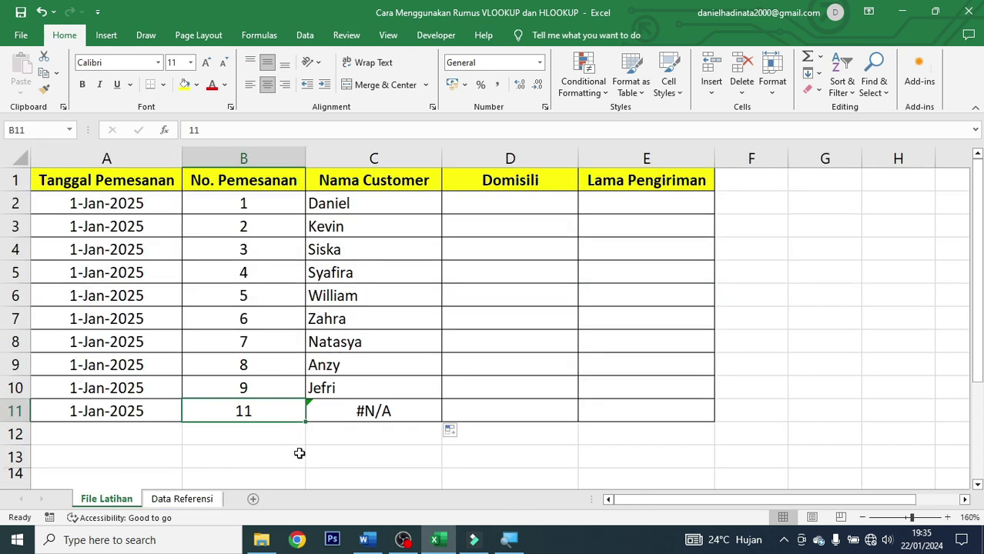
{"action": "type", "text": "10"}
{"action": "key", "text": "Return"}
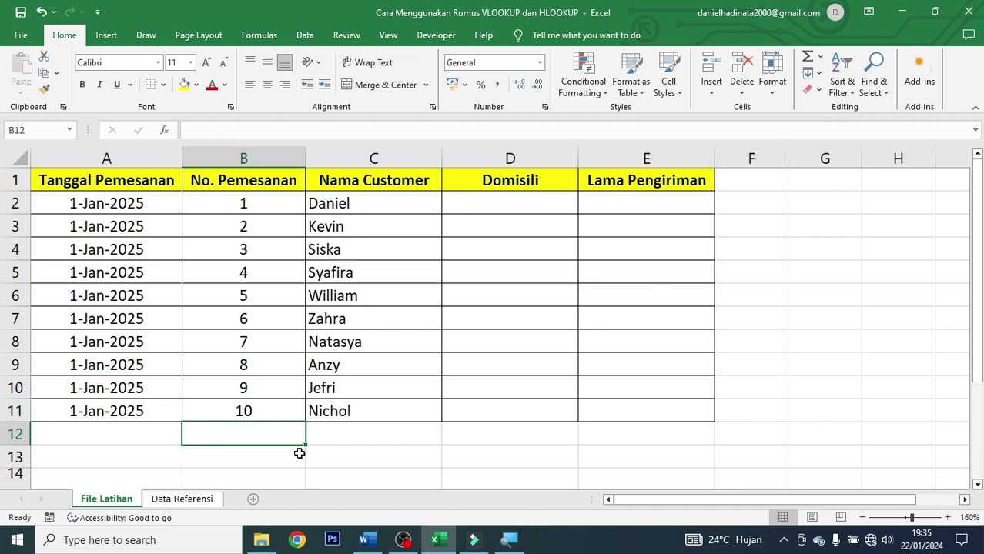
{"action": "left_click", "coordinate": [347, 428]}
{"action": "left_click", "coordinate": [312, 411]}
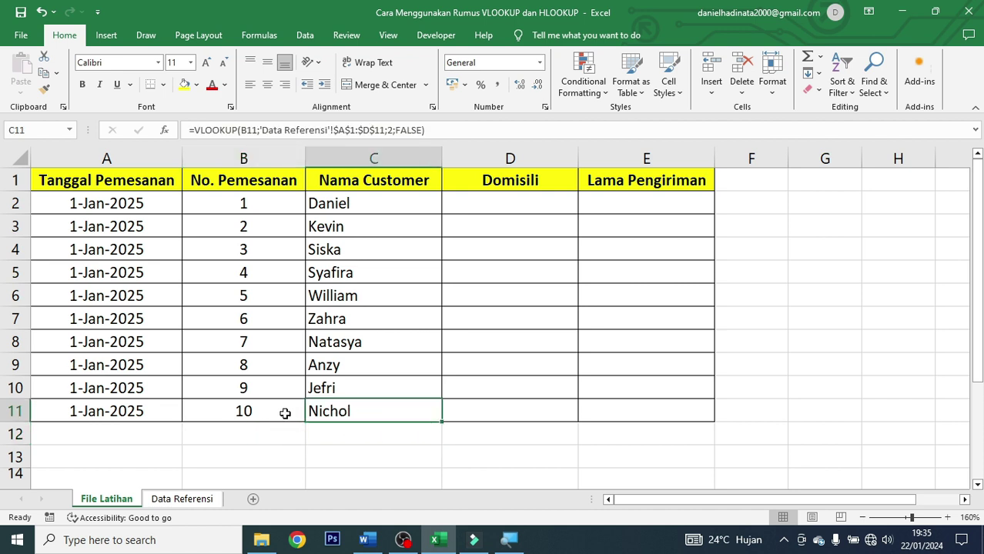
{"action": "left_click", "coordinate": [273, 410]}
{"action": "key", "text": "ctrl+z"}
{"action": "left_click", "coordinate": [379, 409]}
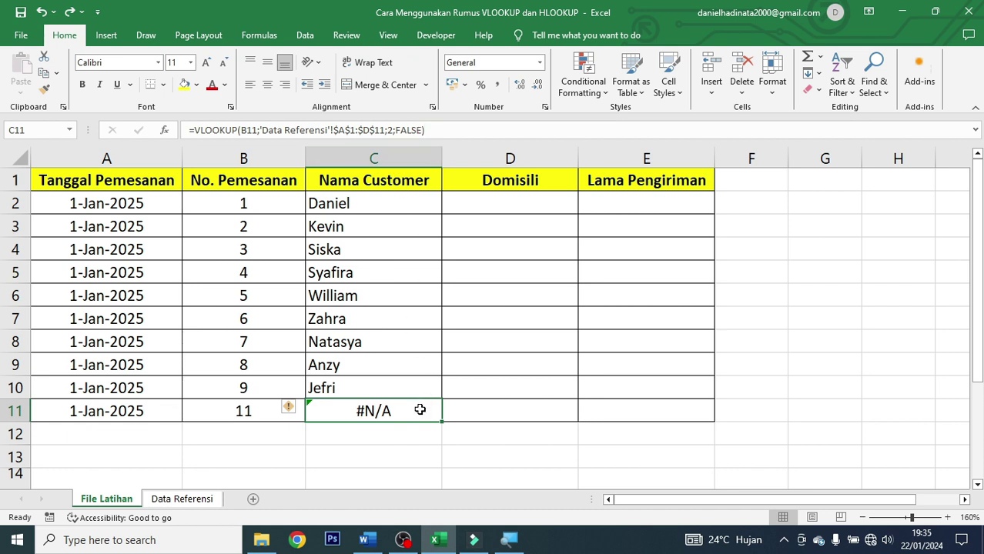
Change C11's VLOOKUP match type from FALSE to TRUE (approximate match).
{"action": "double_click", "coordinate": [420, 410]}
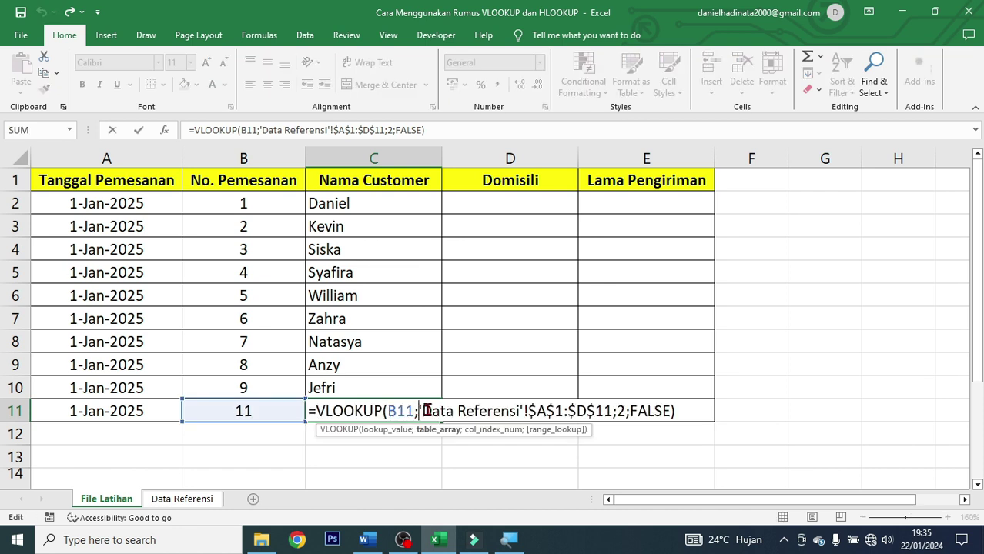
{"action": "left_click", "coordinate": [669, 411]}
{"action": "key", "text": "BackSpace"}
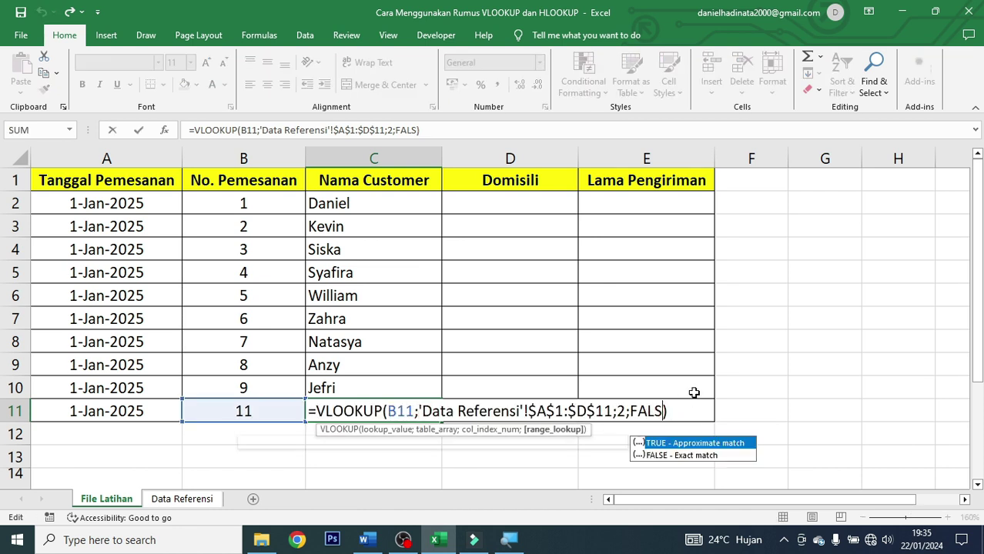
{"action": "key", "text": "BackSpace"}
{"action": "key", "text": "BackSpace"}
{"action": "key", "text": "BackSpace"}
{"action": "key", "text": "BackSpace"}
{"action": "key", "text": "Tab"}
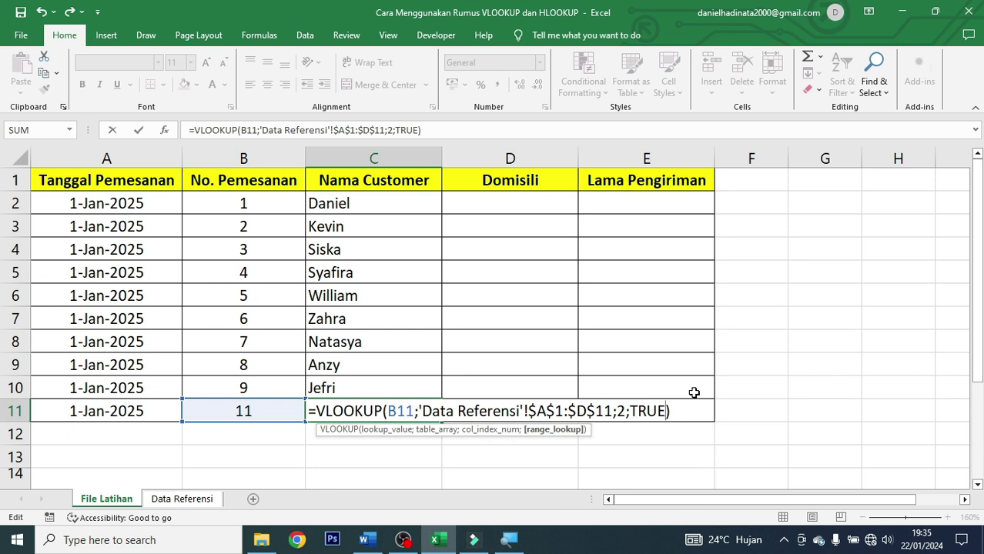
{"action": "key", "text": "ctrl+Return"}
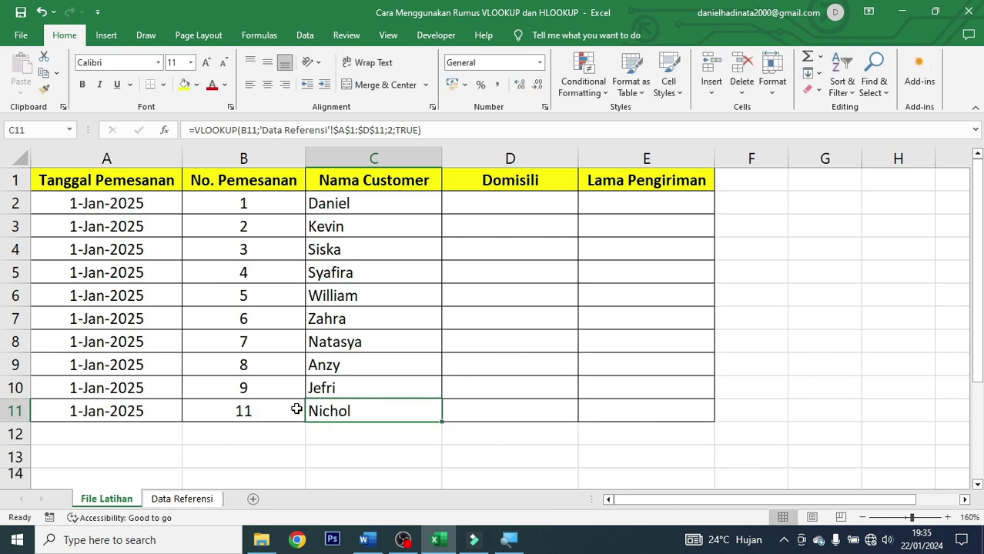
Check order number 10 and customer Nichol in the Data Referensi table.
{"action": "left_click", "coordinate": [160, 502]}
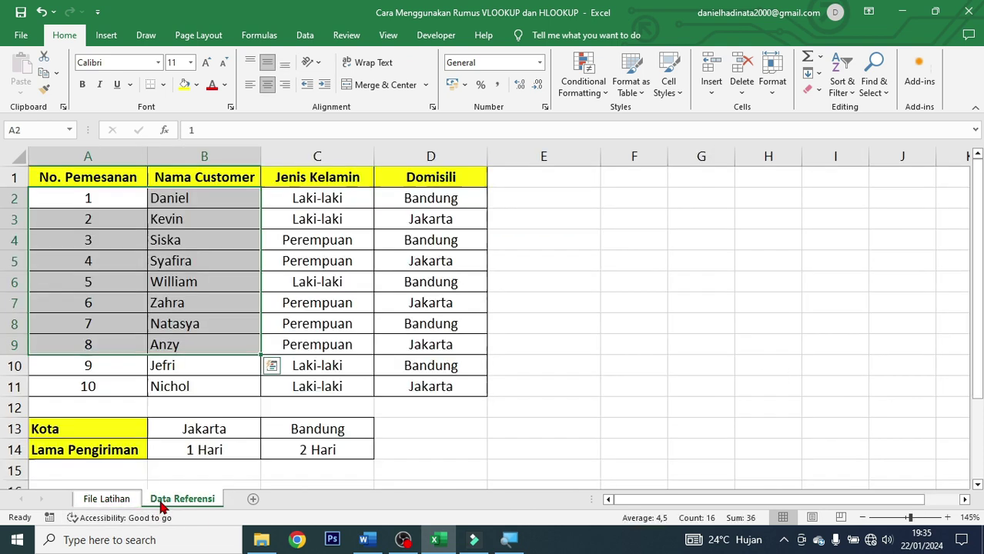
{"action": "left_click", "coordinate": [99, 391]}
{"action": "left_click", "coordinate": [187, 387]}
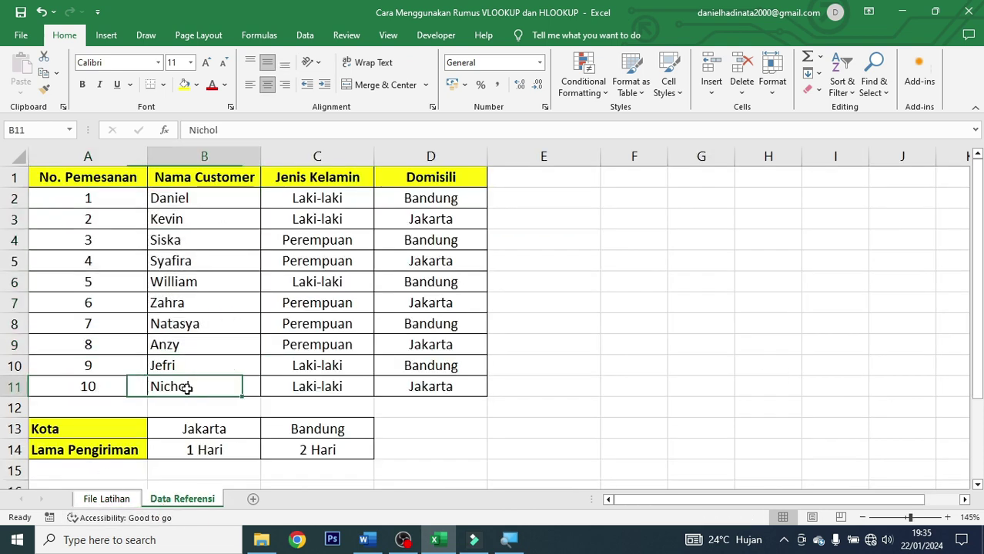
{"action": "left_click", "coordinate": [108, 382]}
{"action": "left_click", "coordinate": [193, 385]}
{"action": "left_click", "coordinate": [131, 382]}
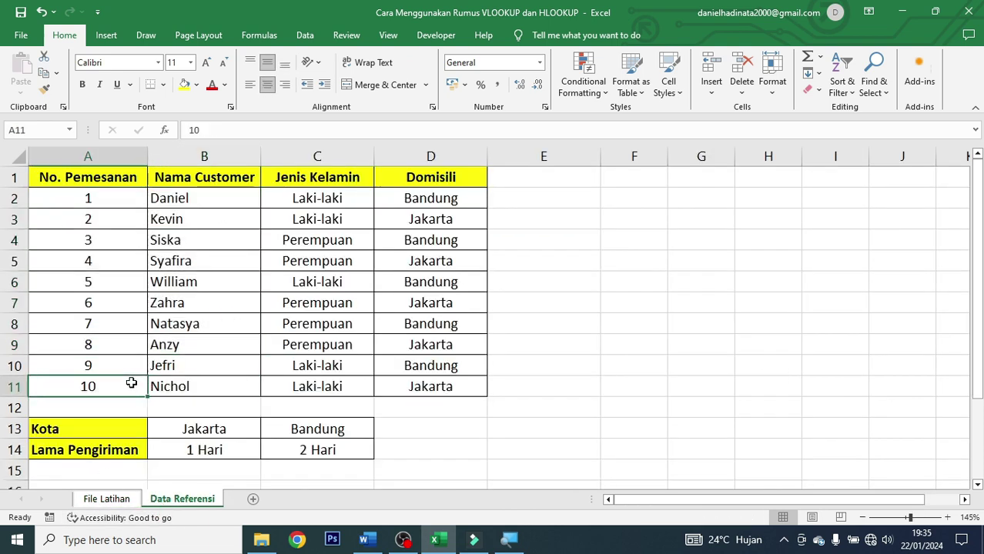
{"action": "left_click", "coordinate": [123, 499]}
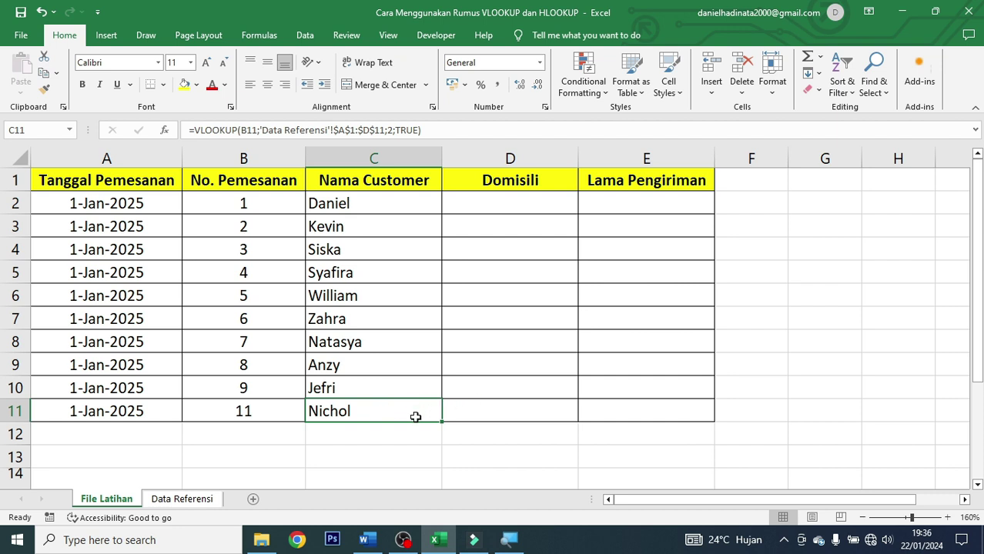
Switch C11's VLOOKUP back to FALSE exact match, so order 11 shows #N/A.
{"action": "double_click", "coordinate": [415, 416]}
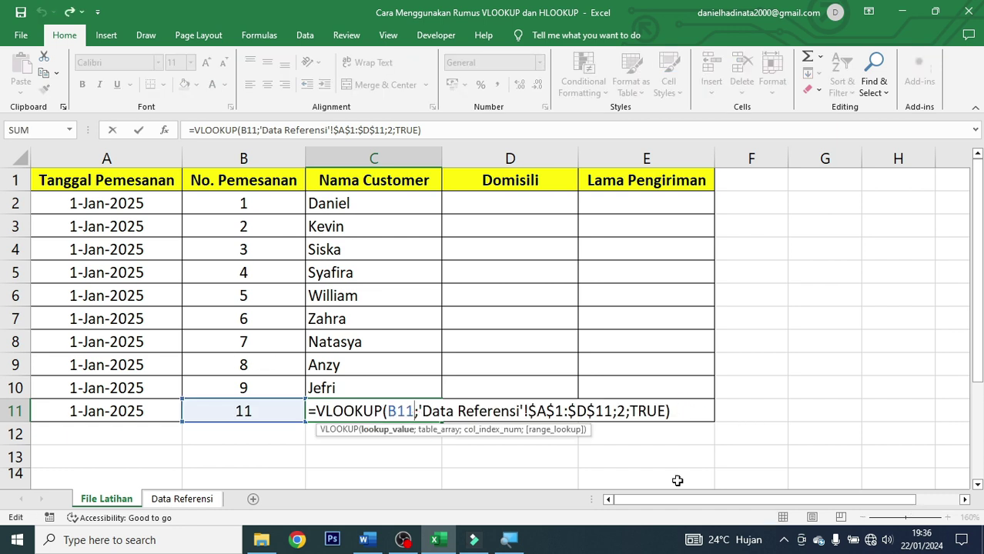
{"action": "left_click", "coordinate": [667, 412]}
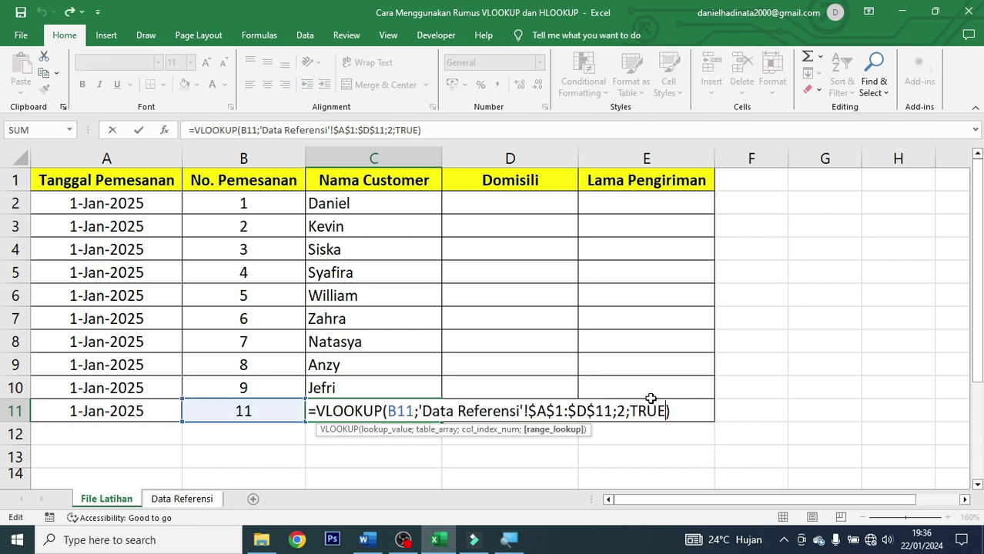
{"action": "key", "text": "BackSpace"}
{"action": "key", "text": "BackSpace"}
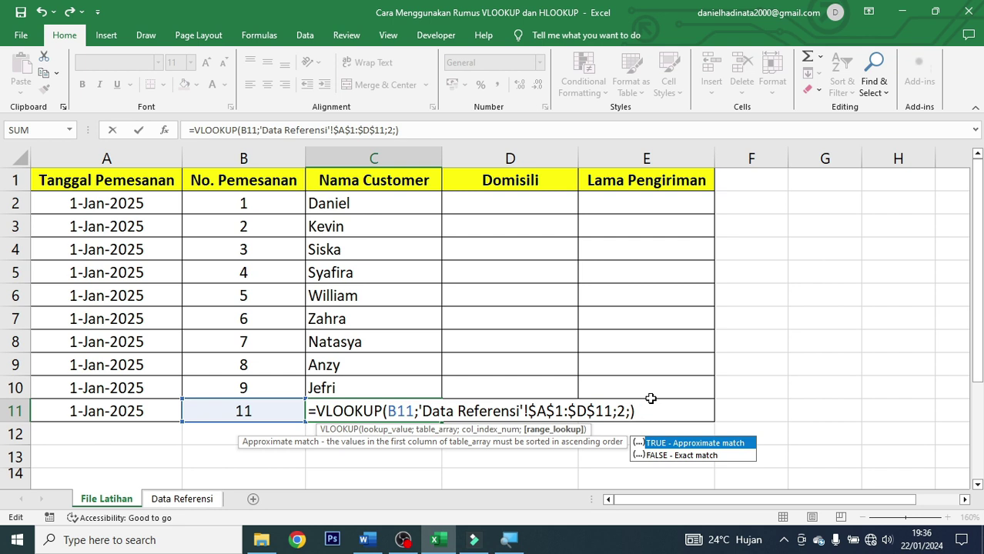
{"action": "key", "text": "Down"}
{"action": "key", "text": "Tab"}
{"action": "key", "text": "ctrl+Return"}
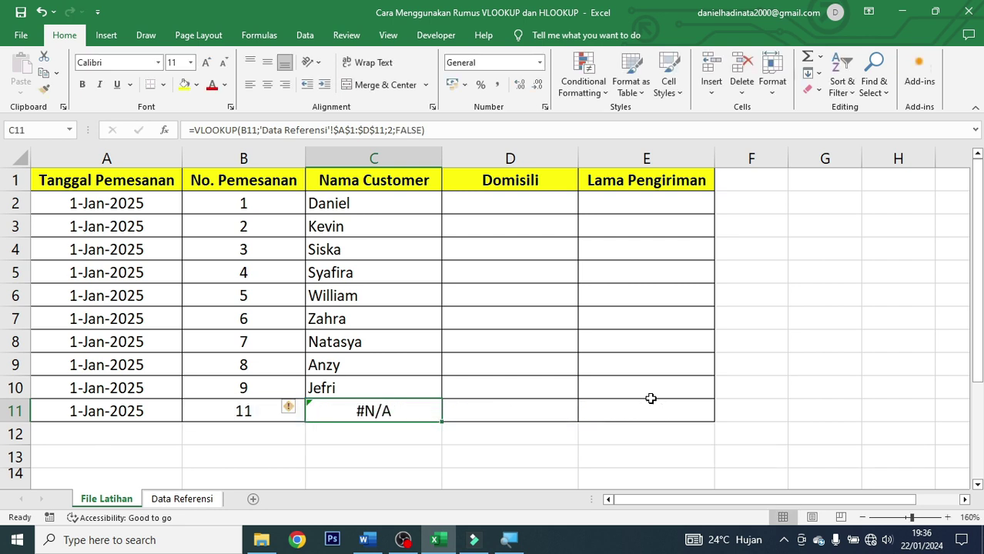
{"action": "left_click", "coordinate": [523, 208]}
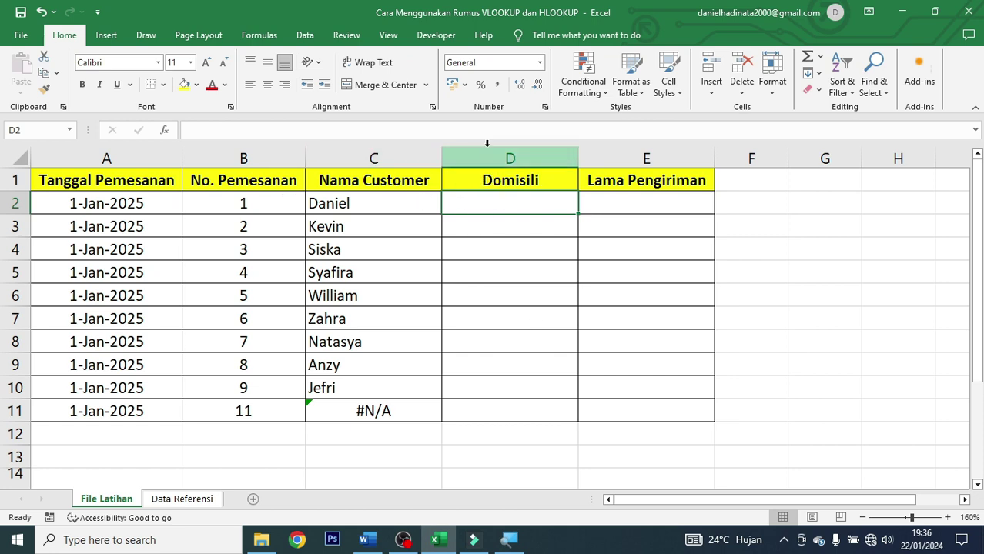
Review the reference table A1:D11 and its Domisili column on Data Referensi.
{"action": "left_click", "coordinate": [182, 499]}
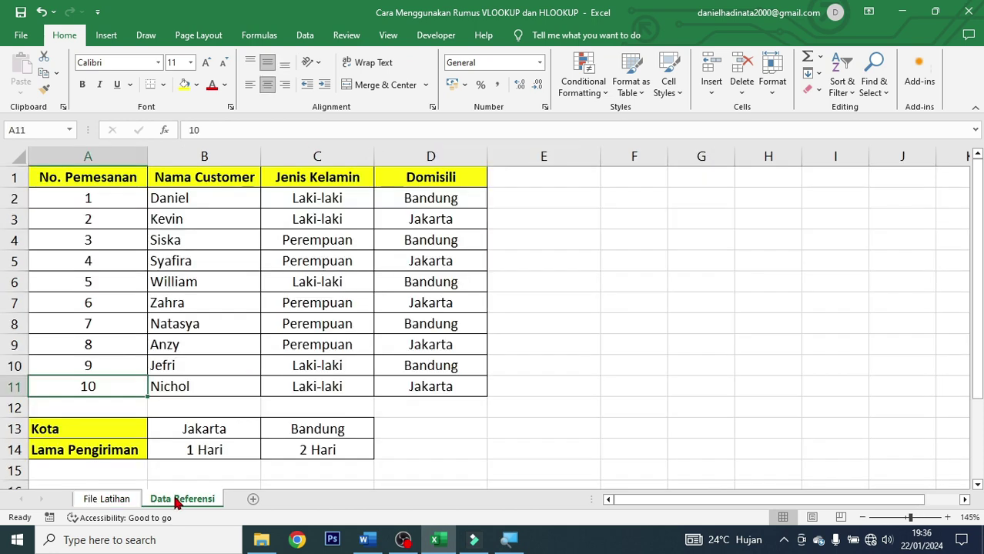
{"action": "left_click", "coordinate": [274, 218]}
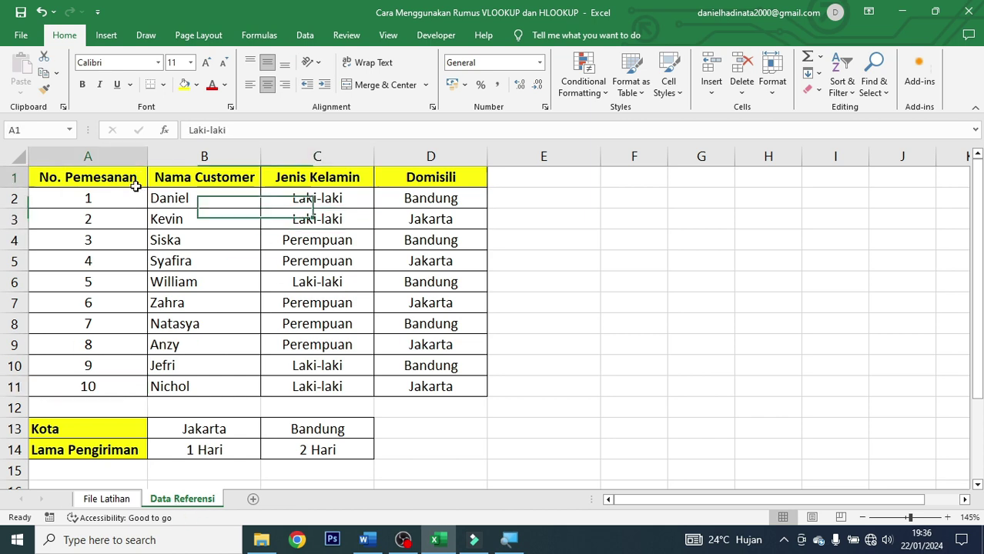
{"action": "left_click_drag", "start_coordinate": [137, 179], "coordinate": [447, 379]}
{"action": "left_click", "coordinate": [423, 198]}
{"action": "left_click", "coordinate": [402, 177]}
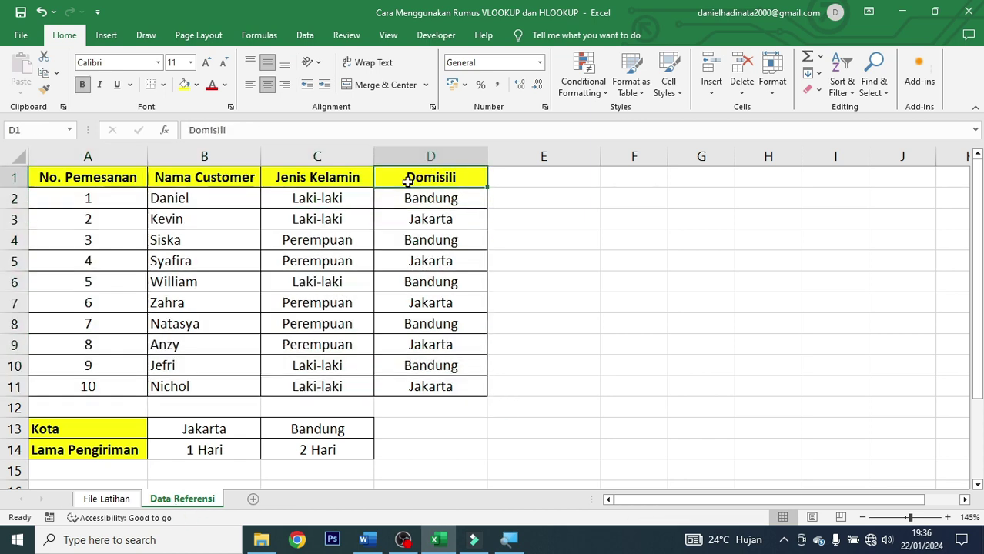
{"action": "left_click", "coordinate": [129, 500]}
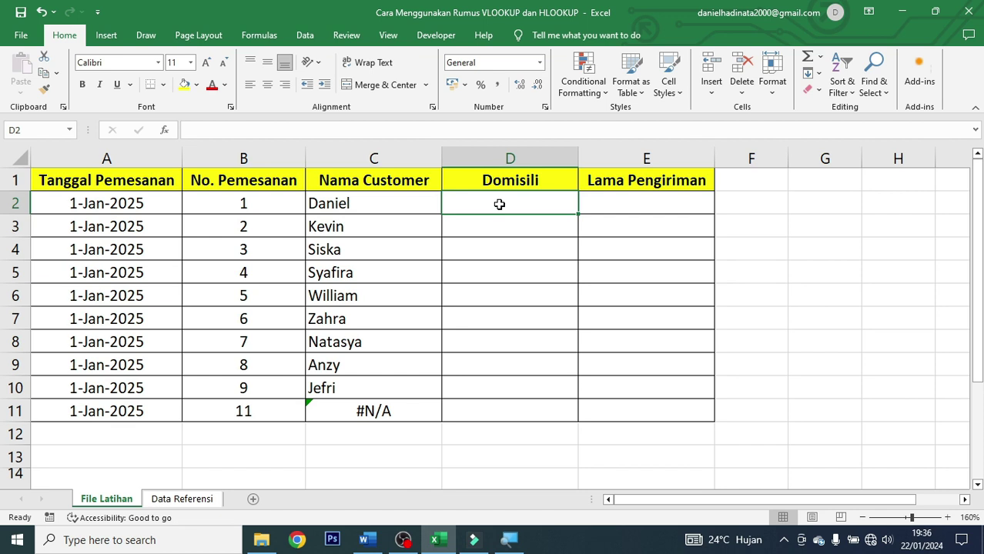
Copy C2's VLOOKUP into D2 with the column index changed to 3.
{"action": "left_click", "coordinate": [326, 206]}
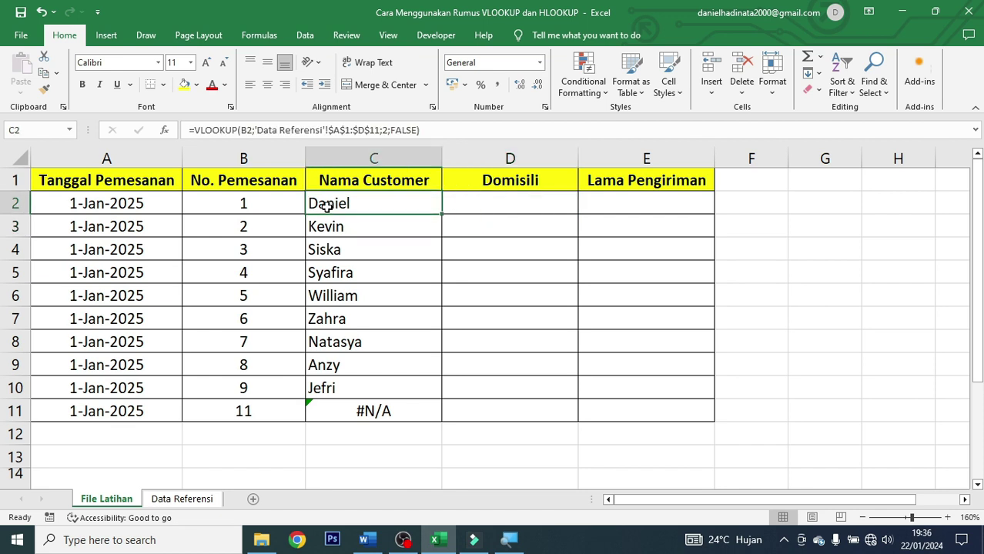
{"action": "double_click", "coordinate": [400, 204]}
{"action": "key", "text": "Escape"}
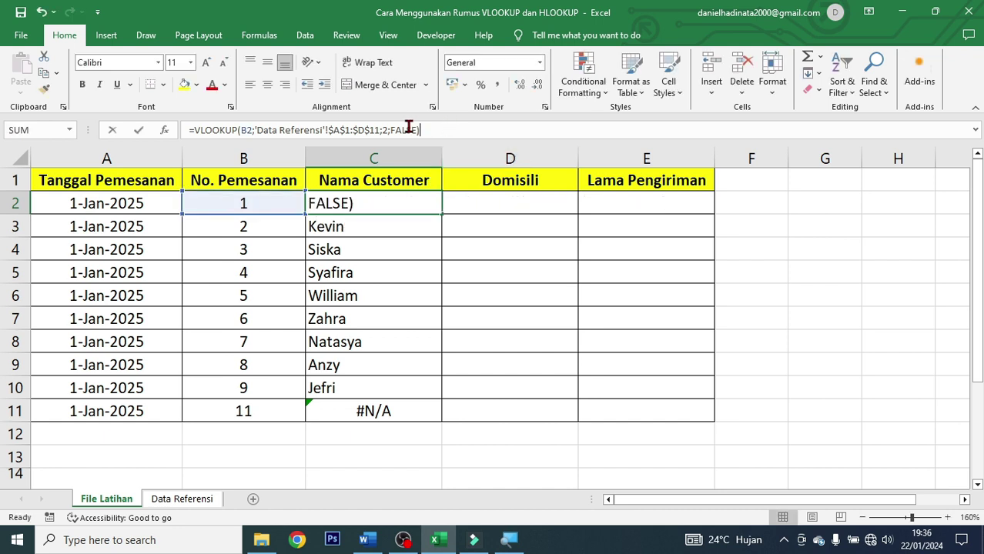
{"action": "left_click_drag", "start_coordinate": [416, 131], "coordinate": [174, 133]}
{"action": "key", "text": "ctrl+c"}
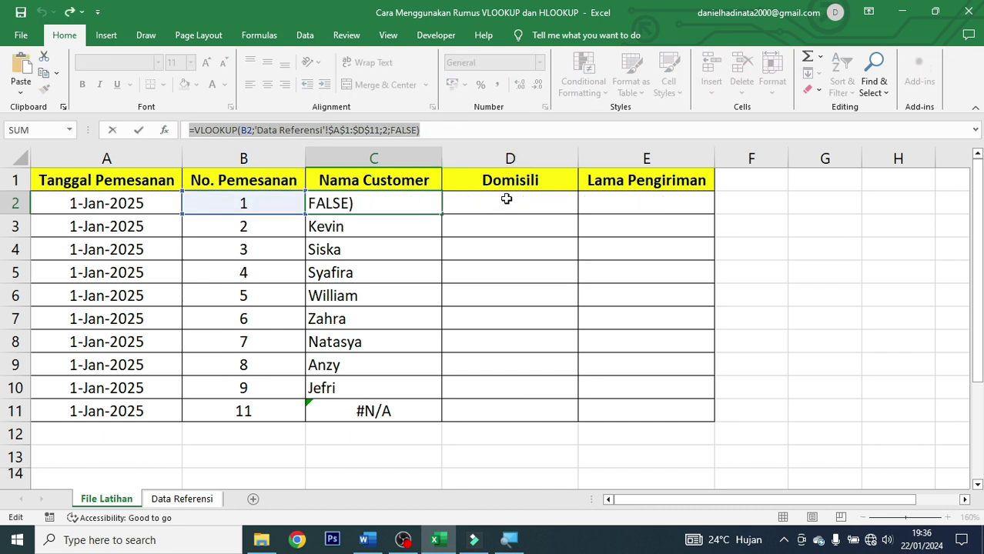
{"action": "left_click", "coordinate": [508, 199]}
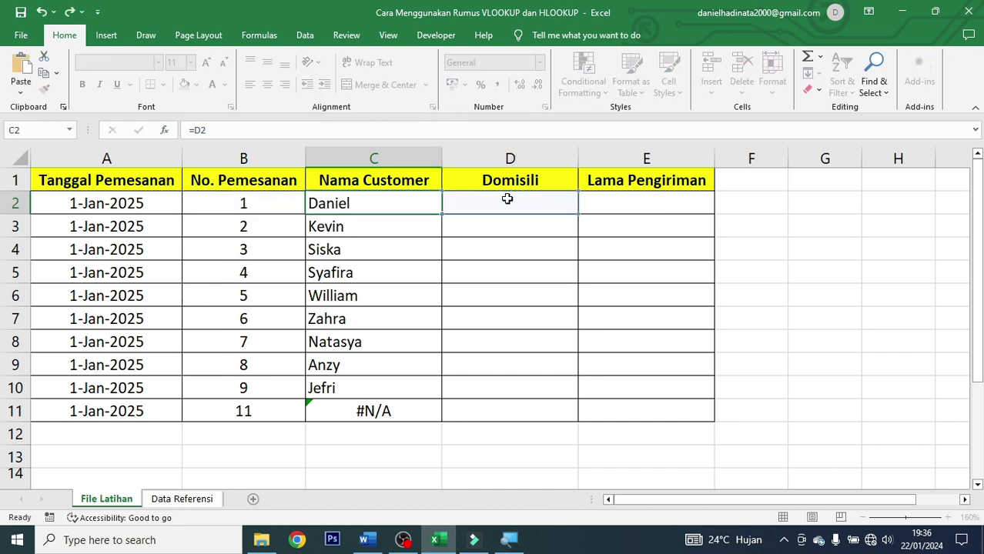
{"action": "left_click", "coordinate": [383, 132]}
{"action": "key", "text": "ctrl+v"}
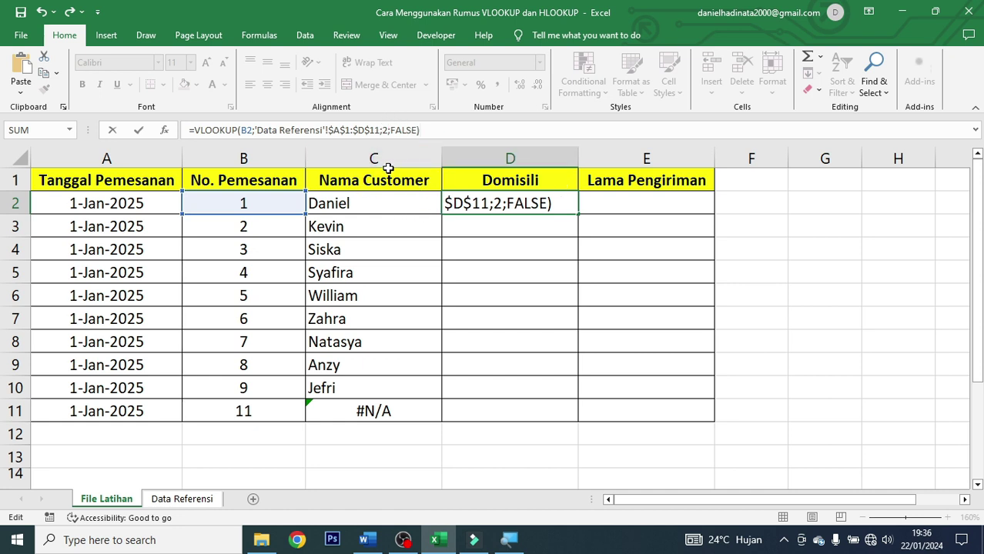
{"action": "left_click", "coordinate": [386, 130]}
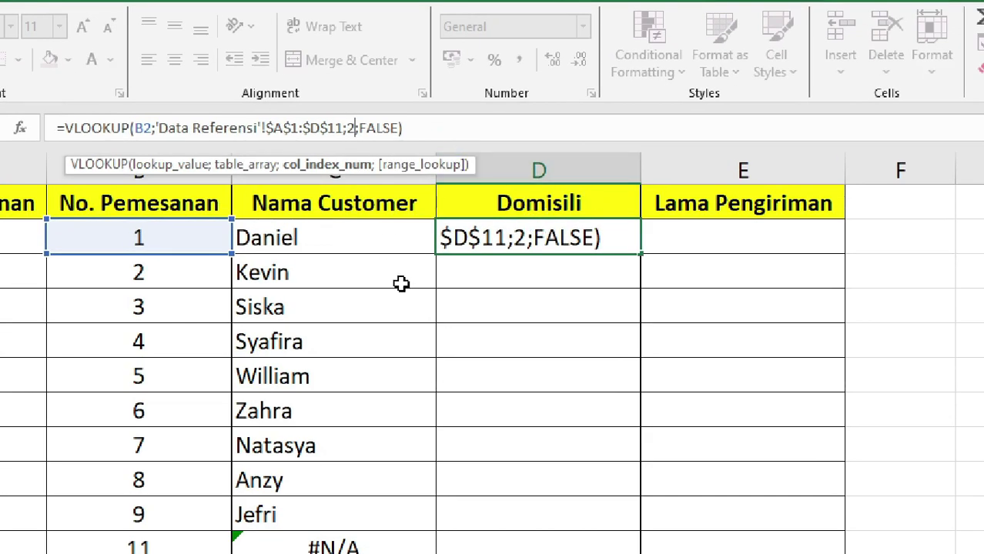
{"action": "key", "text": "BackSpace"}
{"action": "type", "text": "3"}
{"action": "key", "text": "ctrl+Return"}
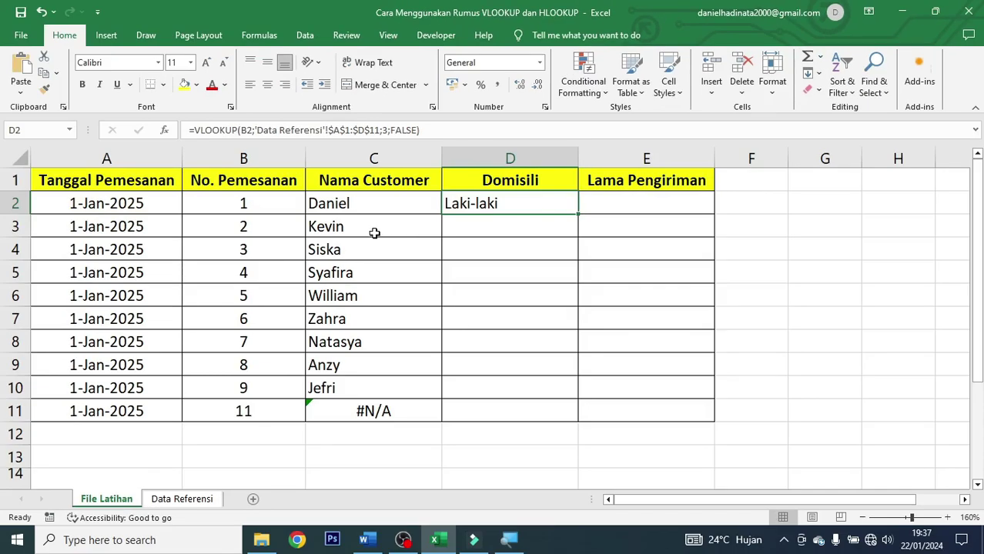
Recheck the reference table's data rows on Data Referensi.
{"action": "left_click", "coordinate": [194, 502]}
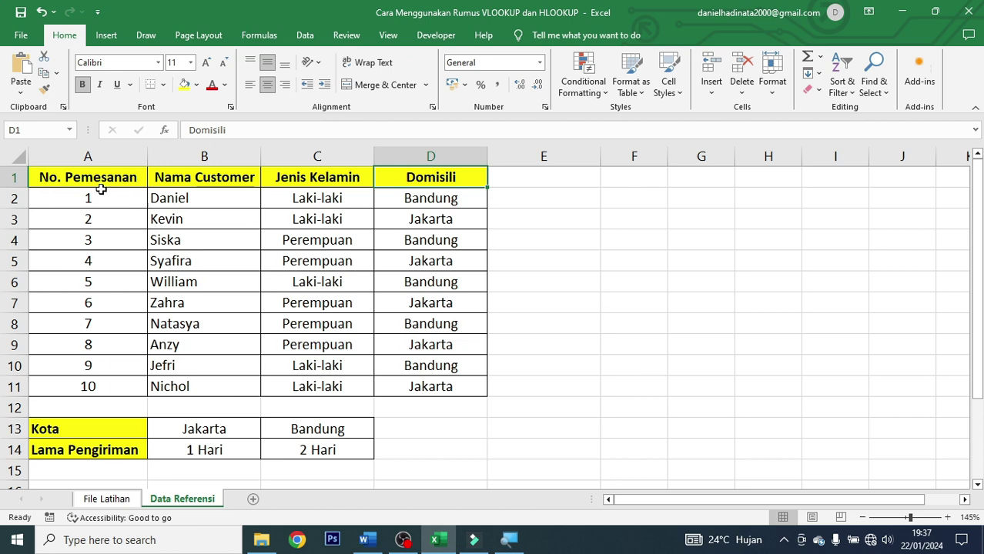
{"action": "left_click", "coordinate": [445, 197]}
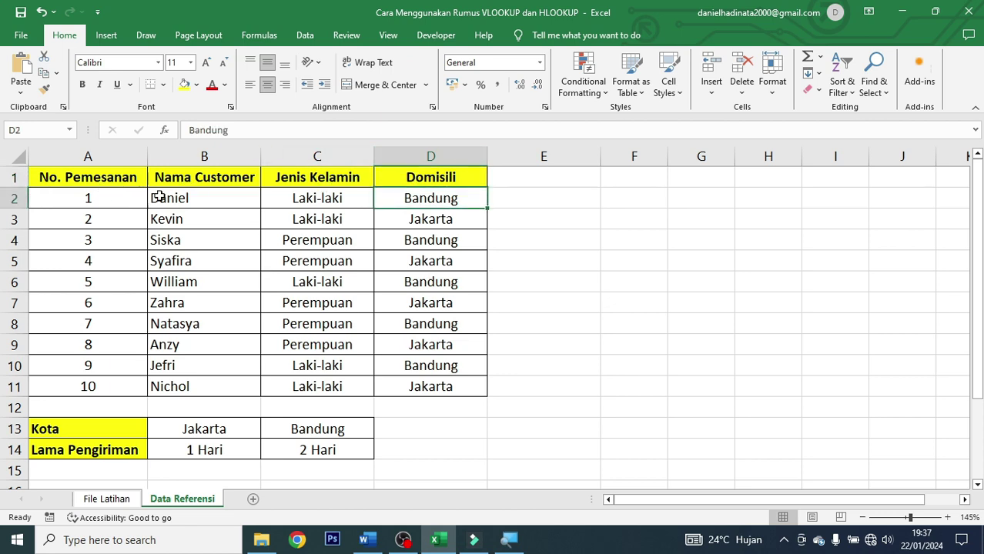
{"action": "left_click_drag", "start_coordinate": [140, 192], "coordinate": [420, 383]}
{"action": "left_click", "coordinate": [419, 385]}
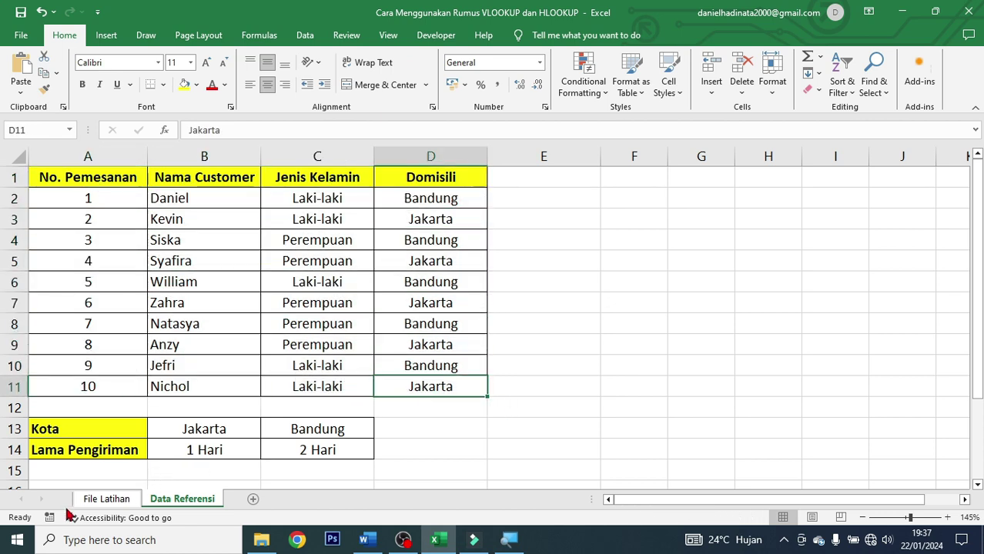
{"action": "left_click", "coordinate": [107, 499]}
Change D2's VLOOKUP column index from 3 to 4.
{"action": "double_click", "coordinate": [522, 202]}
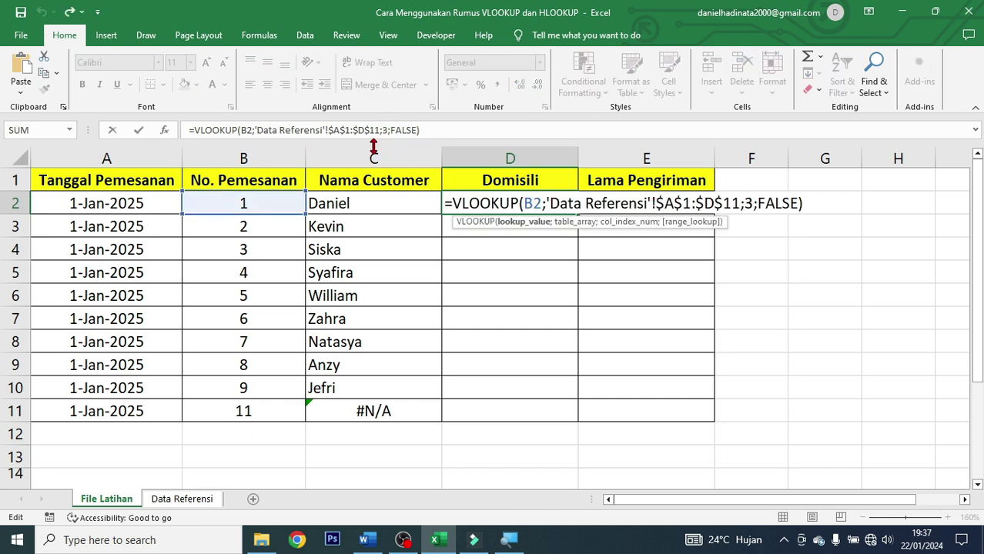
{"action": "key", "text": "super"}
{"action": "left_click", "coordinate": [724, 202]}
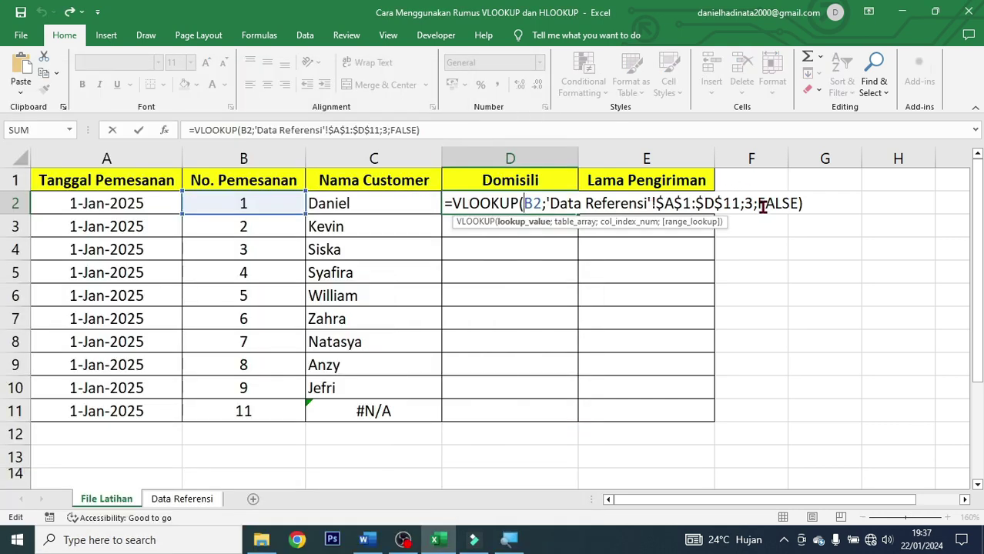
{"action": "left_click", "coordinate": [753, 203]}
{"action": "key", "text": "BackSpace"}
{"action": "type", "text": "4"}
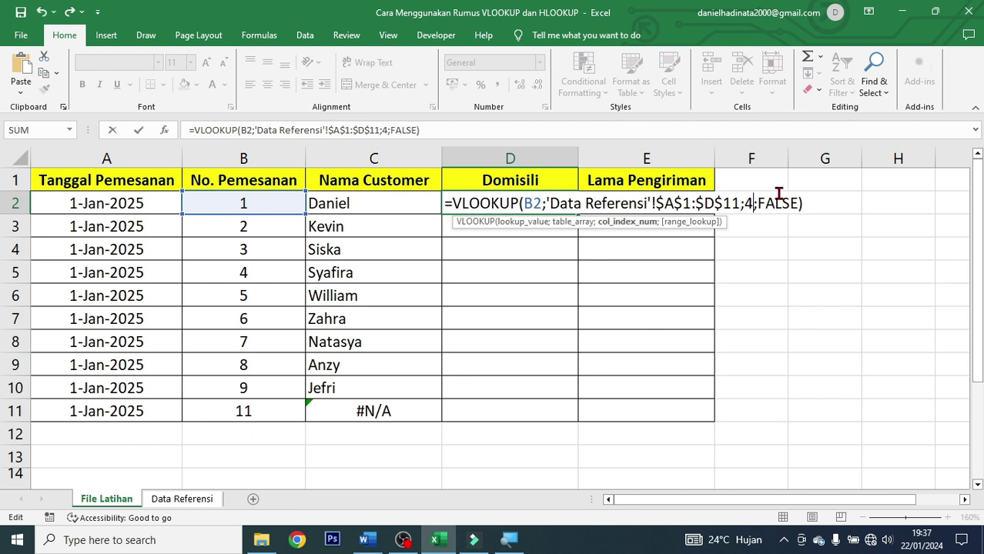
{"action": "key", "text": "ctrl+Return"}
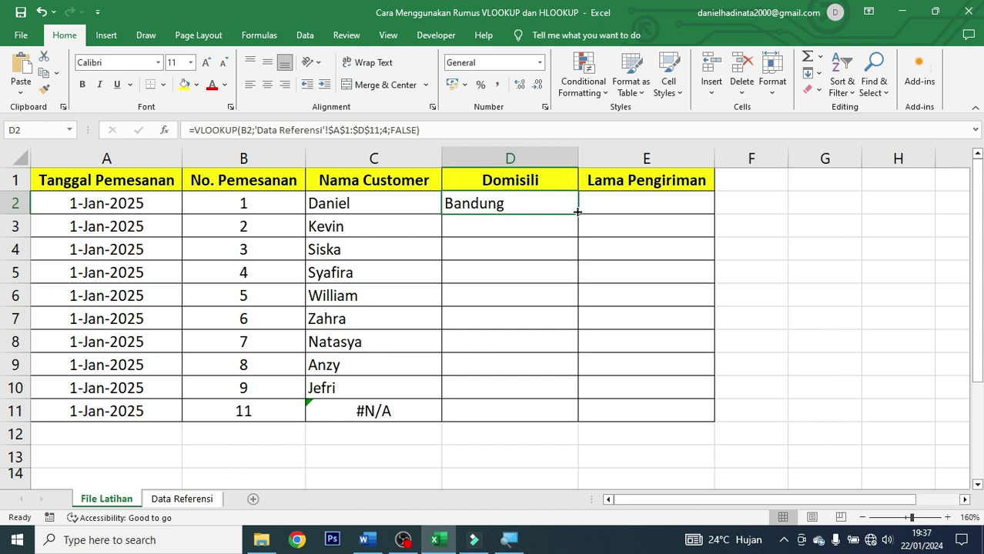
Fill D2's formula down to D11 and check the D7 result.
{"action": "double_click", "coordinate": [578, 211]}
{"action": "left_click", "coordinate": [518, 314]}
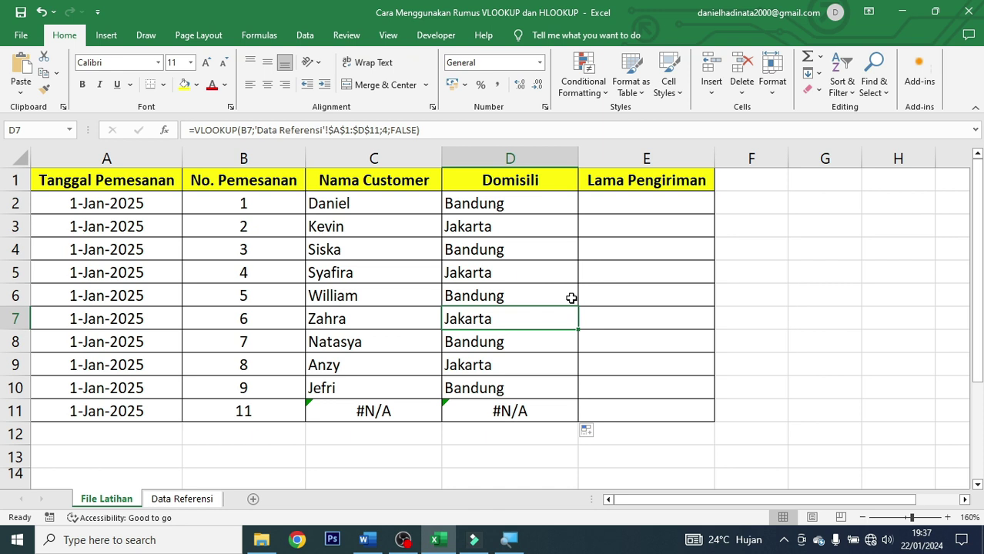
{"action": "left_click", "coordinate": [634, 212]}
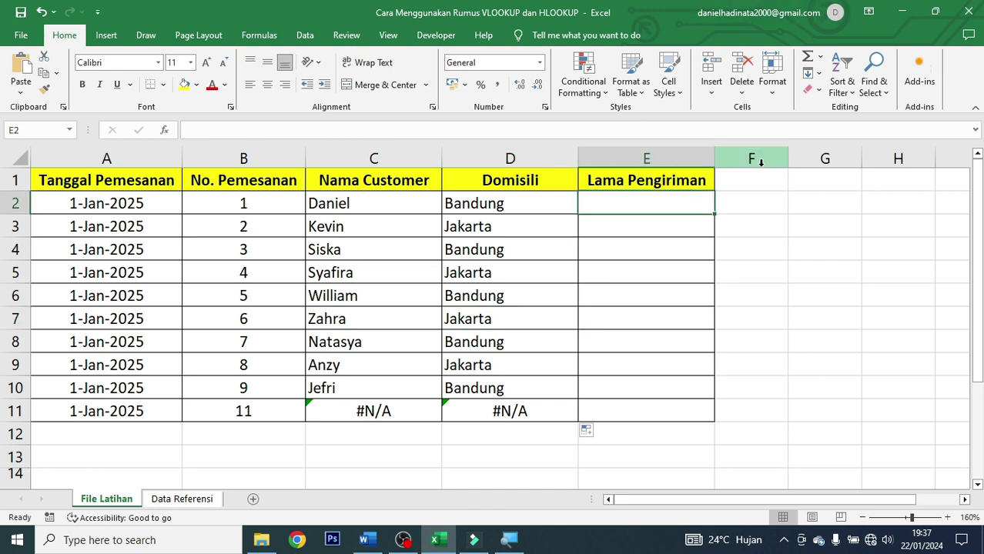
{"action": "left_click_drag", "start_coordinate": [682, 174], "coordinate": [666, 399]}
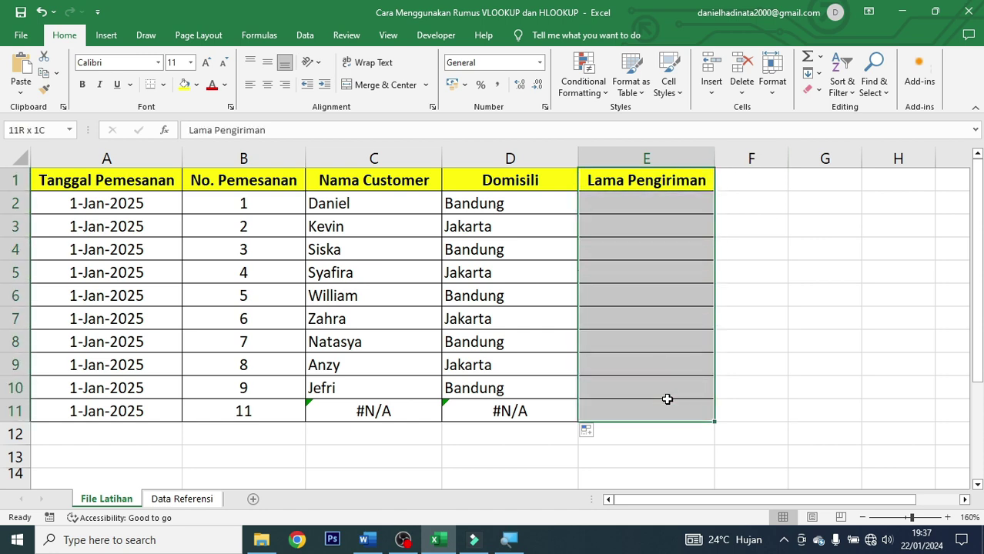
{"action": "left_click", "coordinate": [666, 202]}
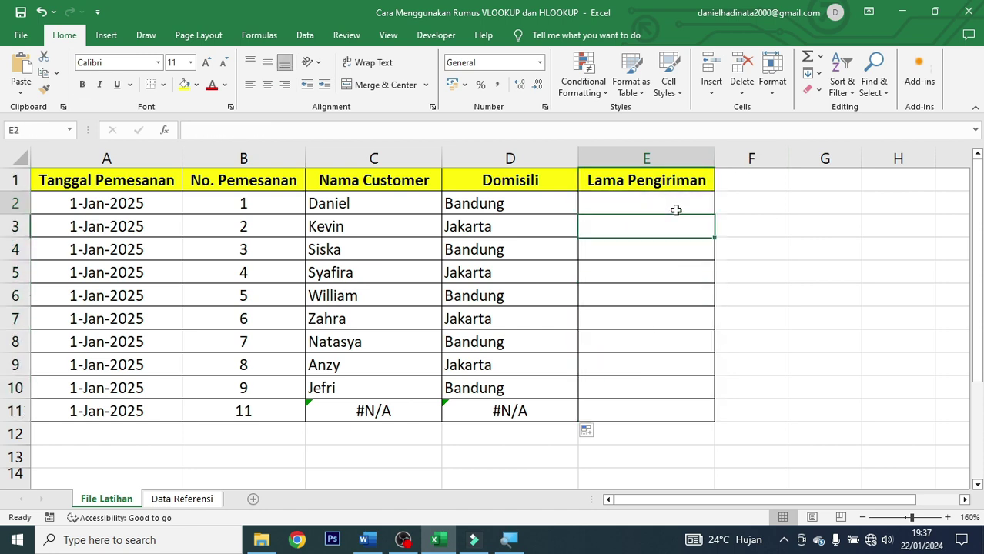
{"action": "left_click", "coordinate": [158, 500]}
{"action": "left_click", "coordinate": [106, 428]}
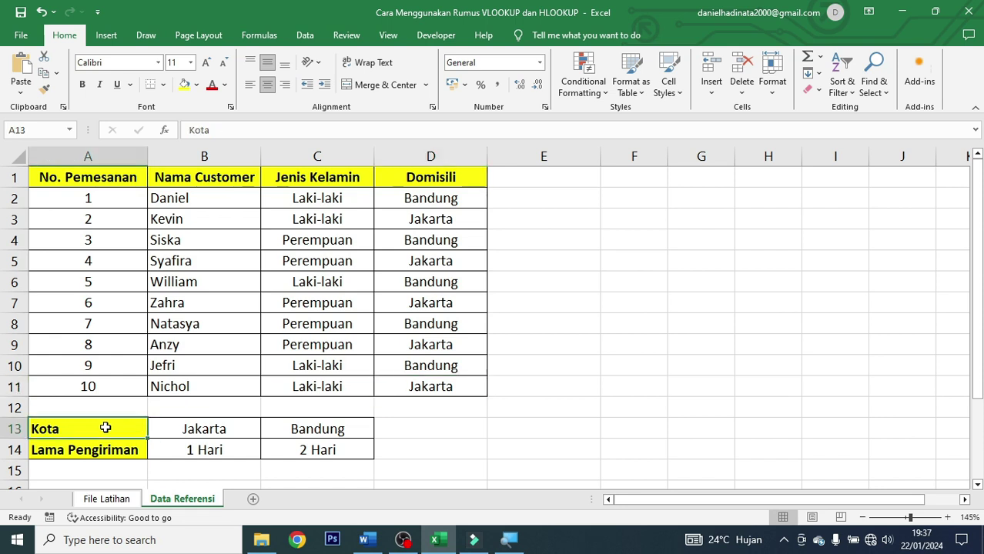
{"action": "left_click_drag", "start_coordinate": [107, 428], "coordinate": [292, 445]}
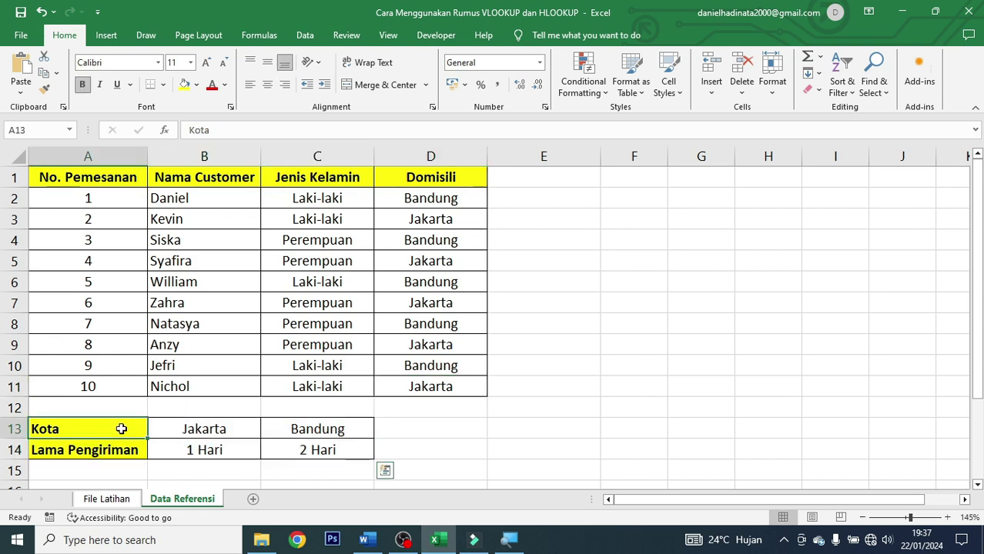
{"action": "left_click_drag", "start_coordinate": [121, 429], "coordinate": [301, 431]}
{"action": "left_click", "coordinate": [113, 454]}
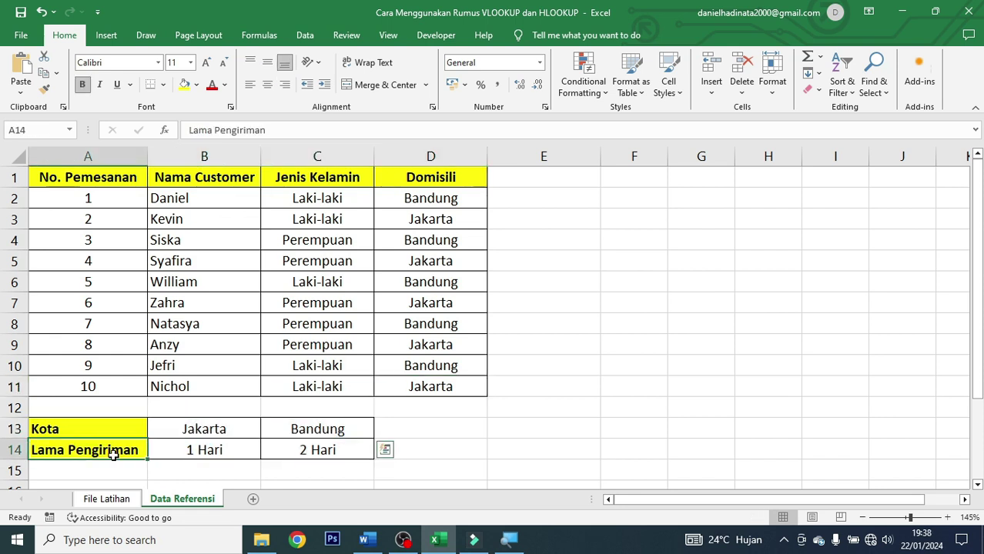
{"action": "left_click", "coordinate": [204, 427]}
{"action": "left_click", "coordinate": [209, 451]}
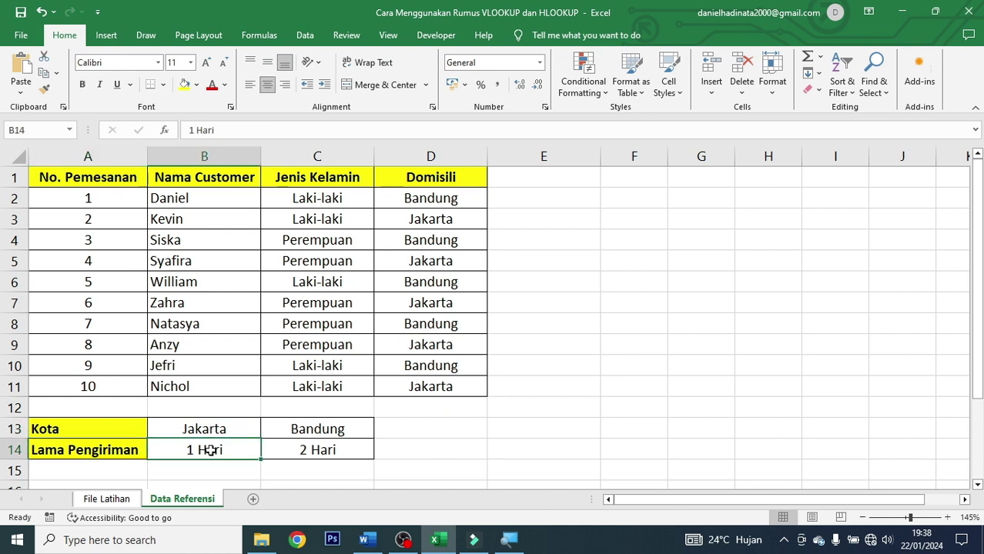
{"action": "left_click", "coordinate": [268, 426]}
{"action": "left_click", "coordinate": [266, 449]}
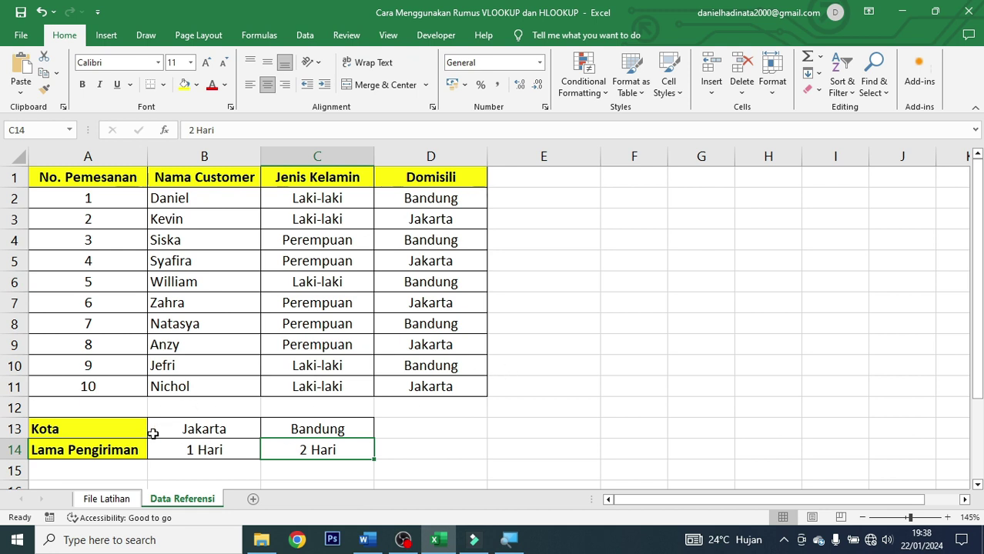
{"action": "left_click_drag", "start_coordinate": [146, 433], "coordinate": [274, 431]}
{"action": "left_click", "coordinate": [124, 451]}
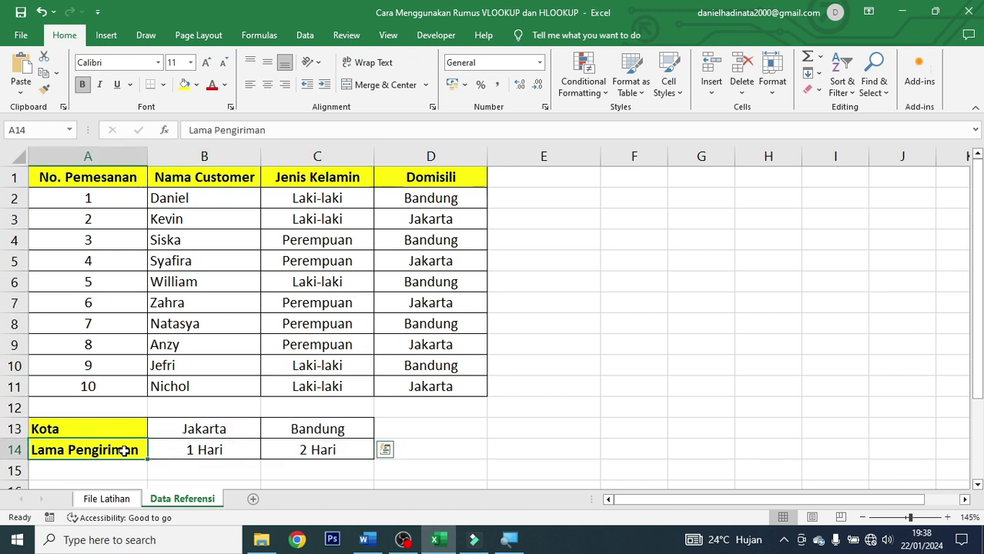
{"action": "left_click_drag", "start_coordinate": [123, 451], "coordinate": [297, 448]}
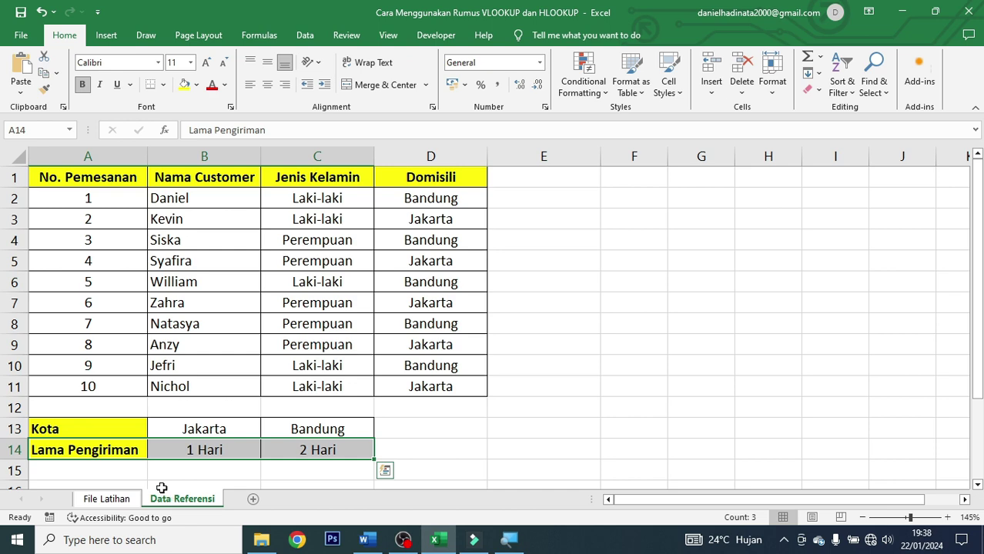
{"action": "left_click", "coordinate": [131, 498]}
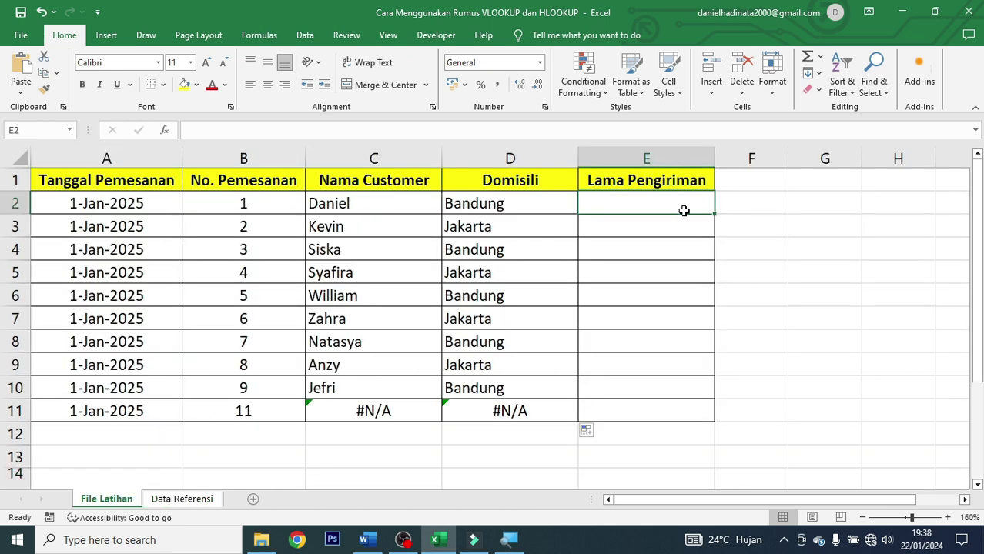
Start =HLOOKUP(D2; in E2 with the Kota table 'Data Referensi'!$A$13:$C$14 as absolute range.
{"action": "type", "text": "="}
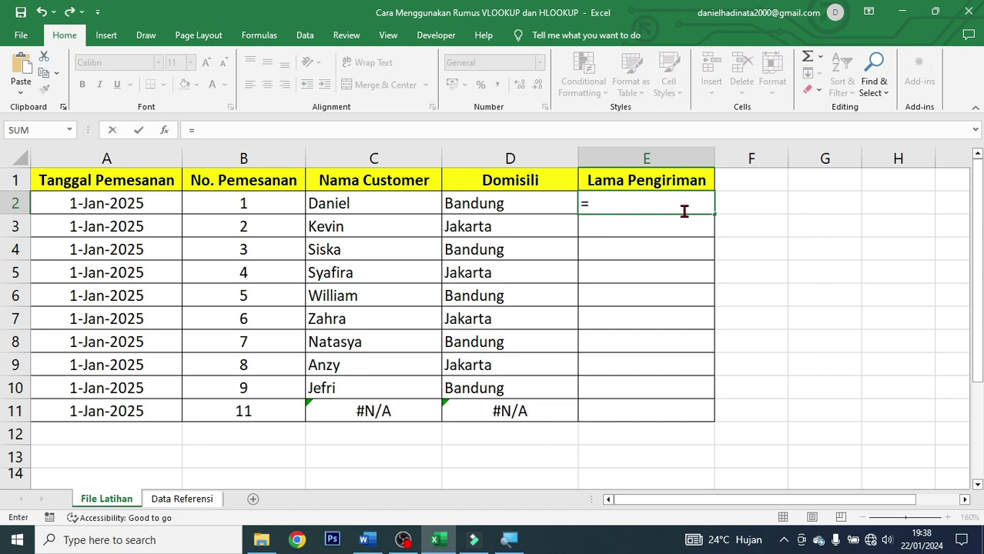
{"action": "type", "text": "hloo"}
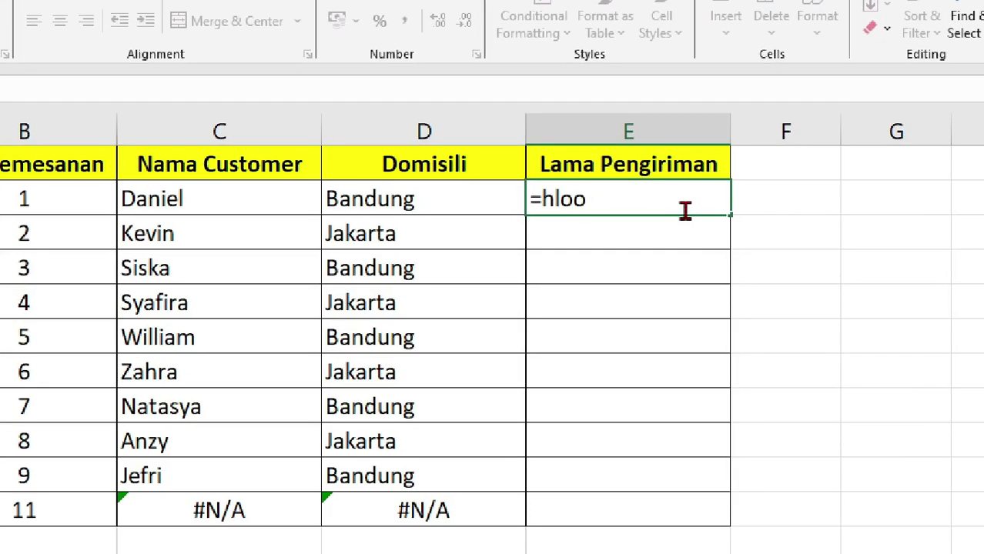
{"action": "type", "text": "k"}
{"action": "key", "text": "Tab"}
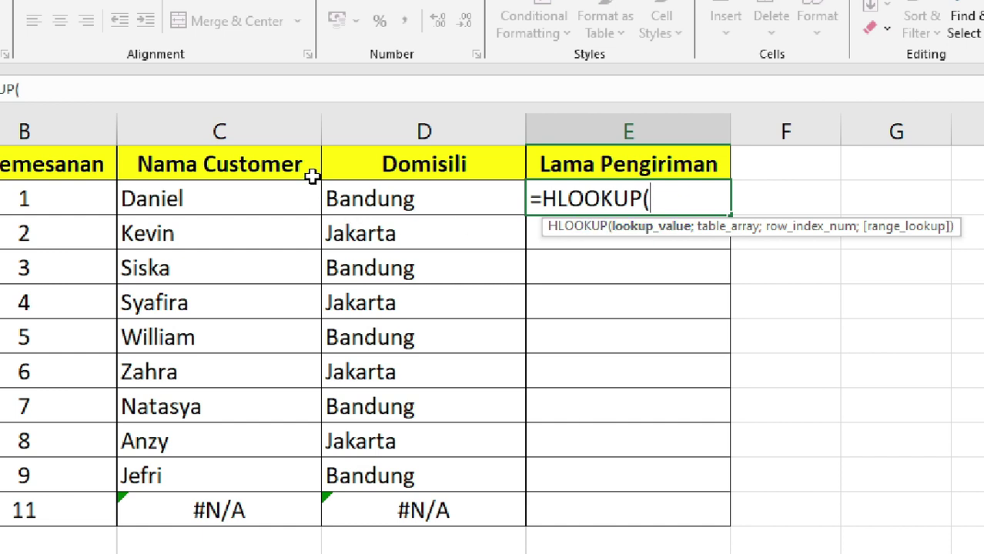
{"action": "left_click", "coordinate": [501, 206]}
{"action": "type", "text": ";"}
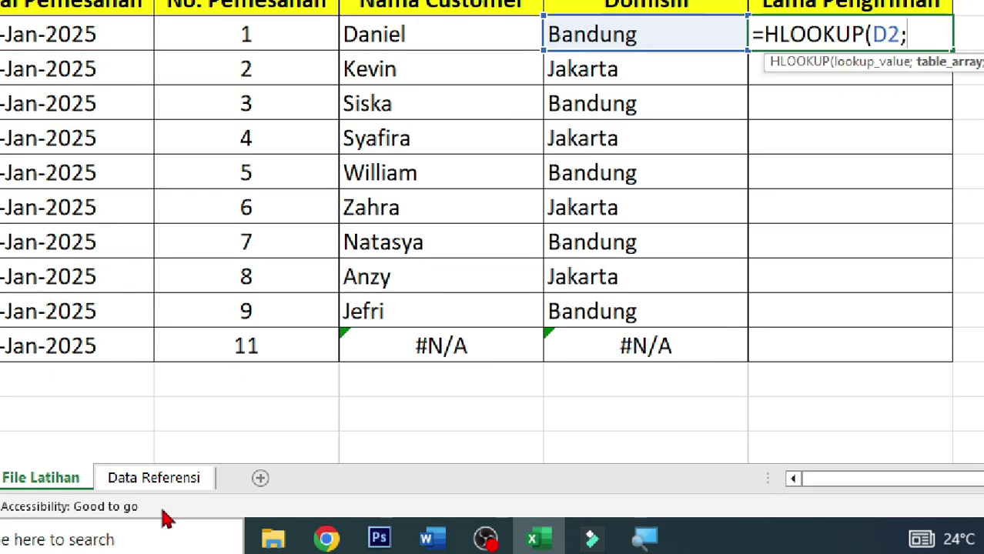
{"action": "left_click", "coordinate": [169, 484]}
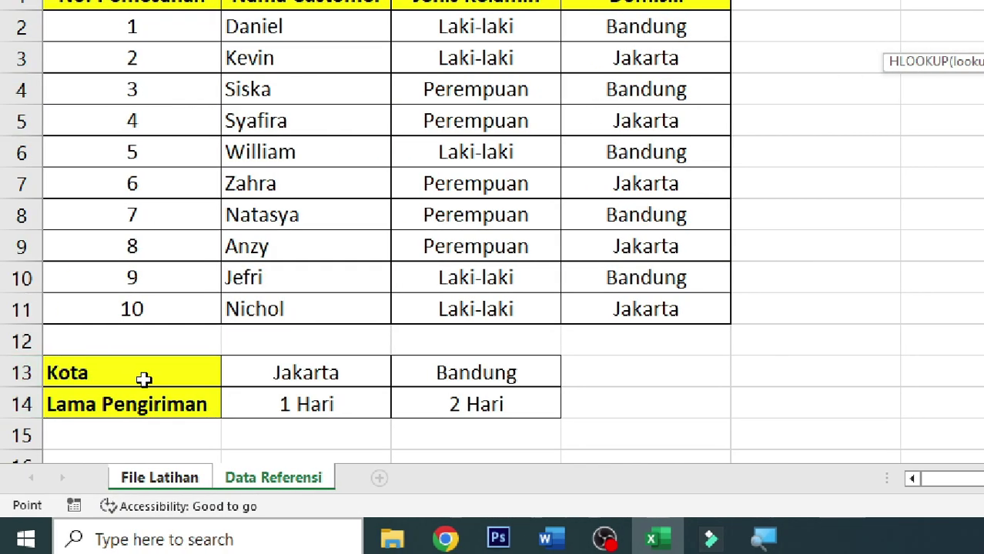
{"action": "left_click_drag", "start_coordinate": [145, 372], "coordinate": [466, 410]}
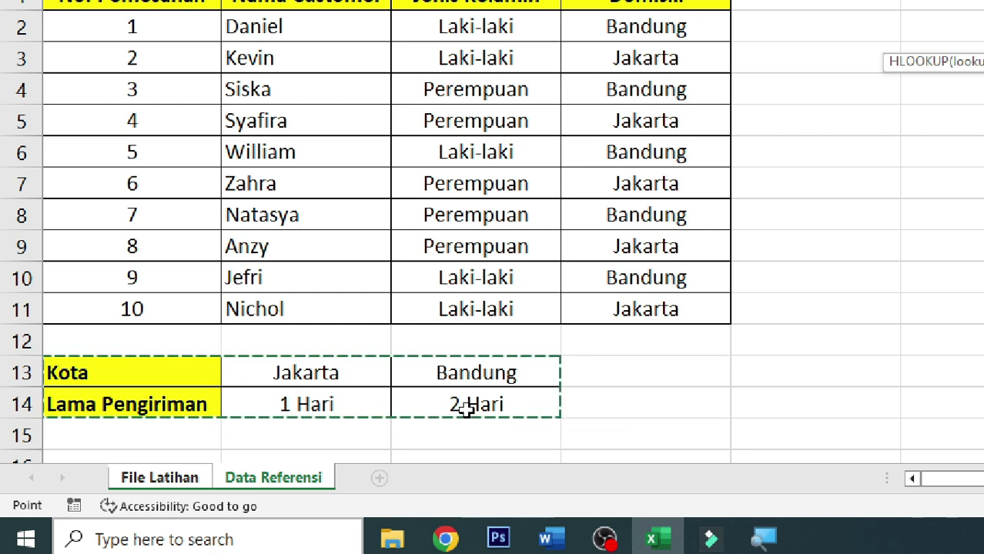
{"action": "key", "text": "F4"}
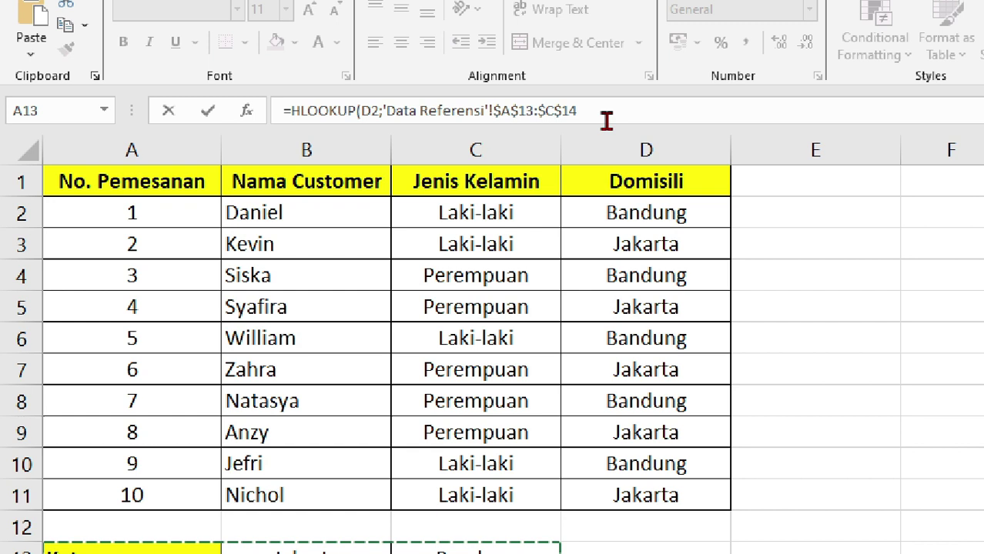
Complete the HLOOKUP with row index 2 and FALSE exact match.
{"action": "left_click", "coordinate": [608, 114]}
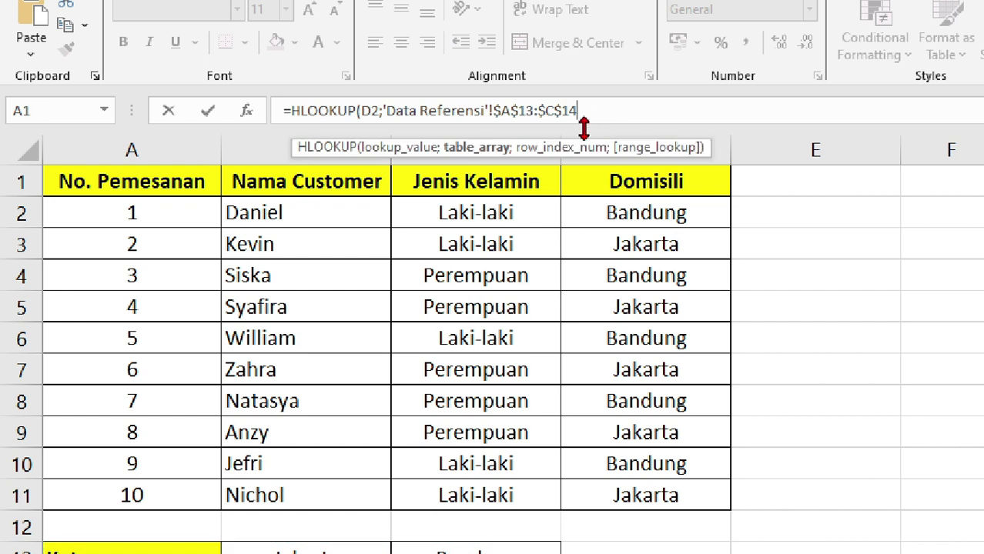
{"action": "type", "text": ";"}
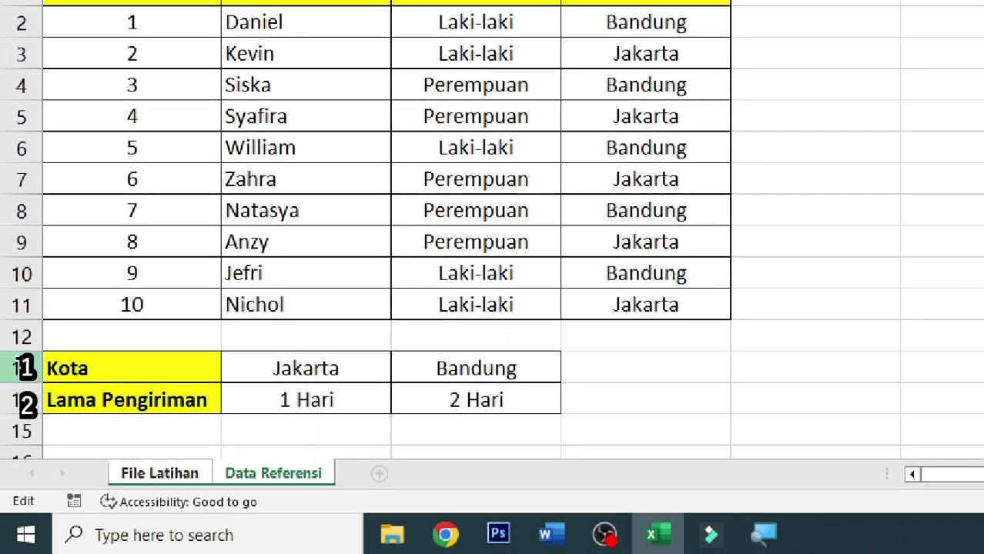
{"action": "left_click", "coordinate": [3, 398]}
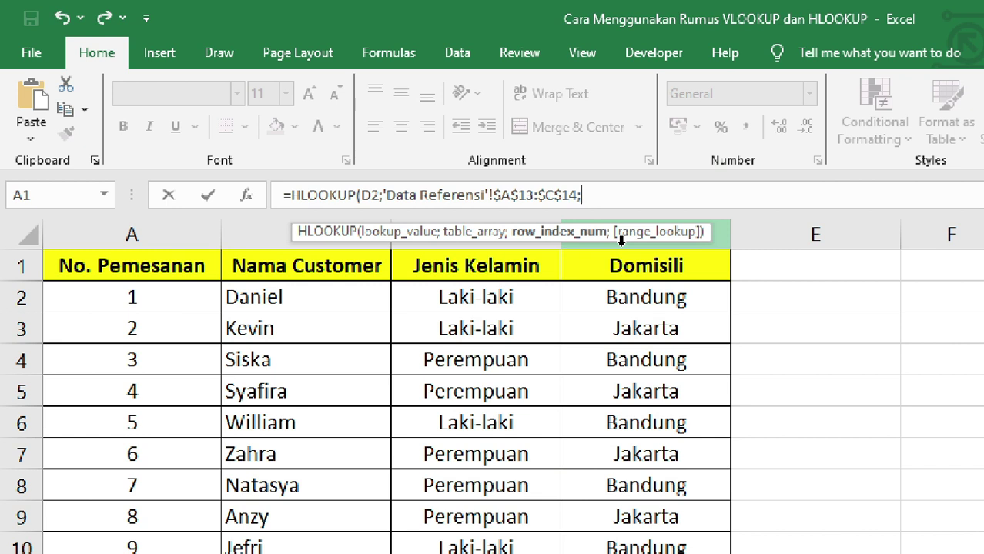
{"action": "type", "text": "2"}
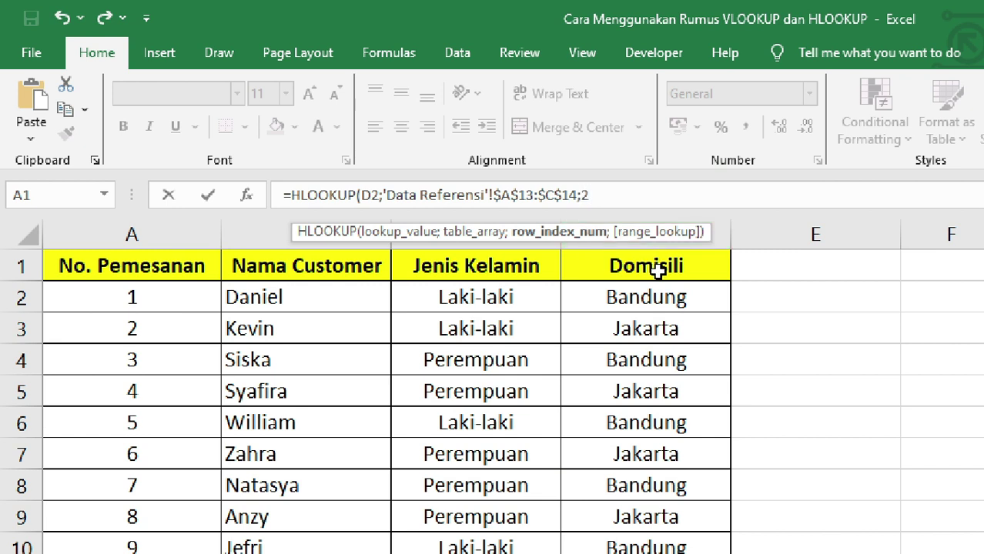
{"action": "type", "text": ";"}
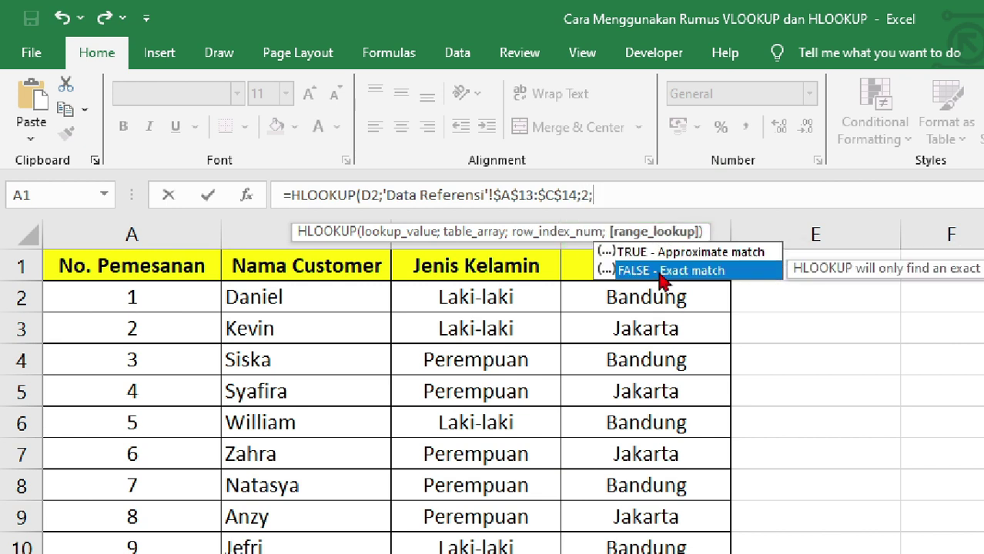
{"action": "double_click", "coordinate": [658, 270]}
{"action": "type", "text": ")"}
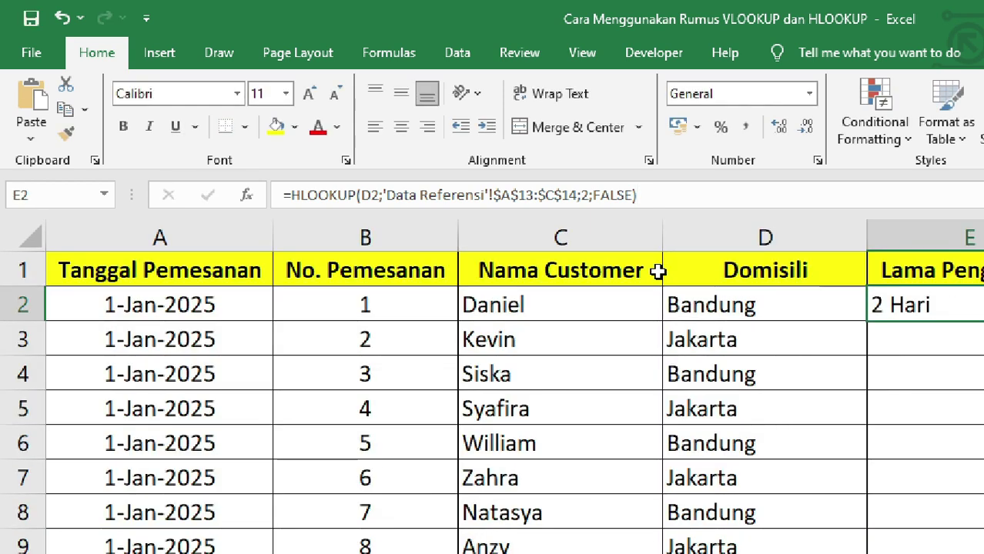
Fill E2's HLOOKUP down to E11 and compare Domisili with delivery times.
{"action": "key", "text": "super"}
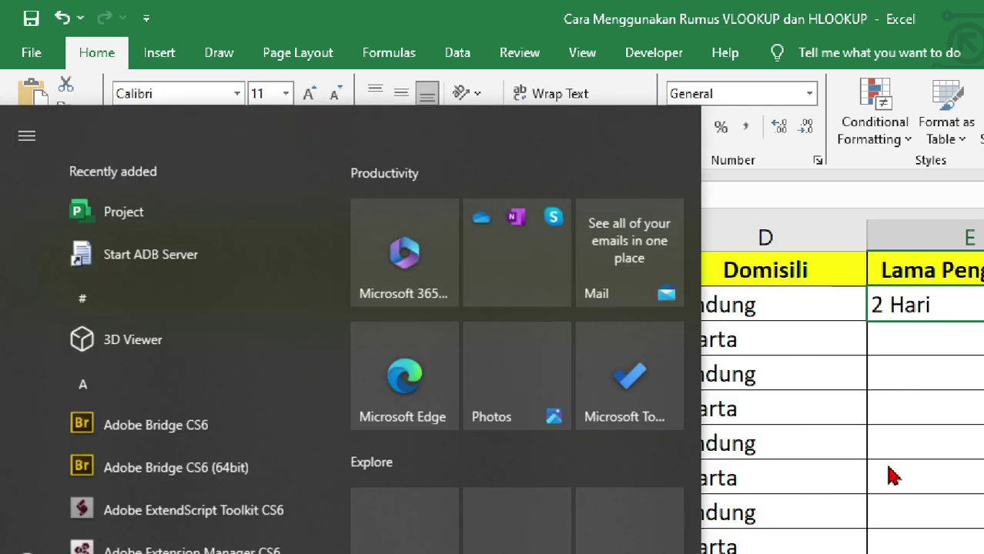
{"action": "key", "text": "super"}
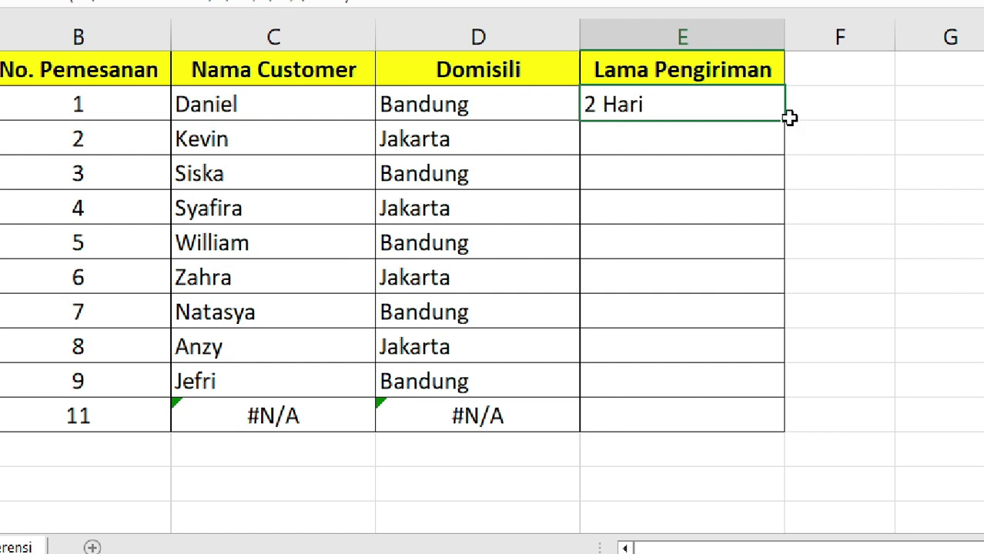
{"action": "double_click", "coordinate": [784, 120]}
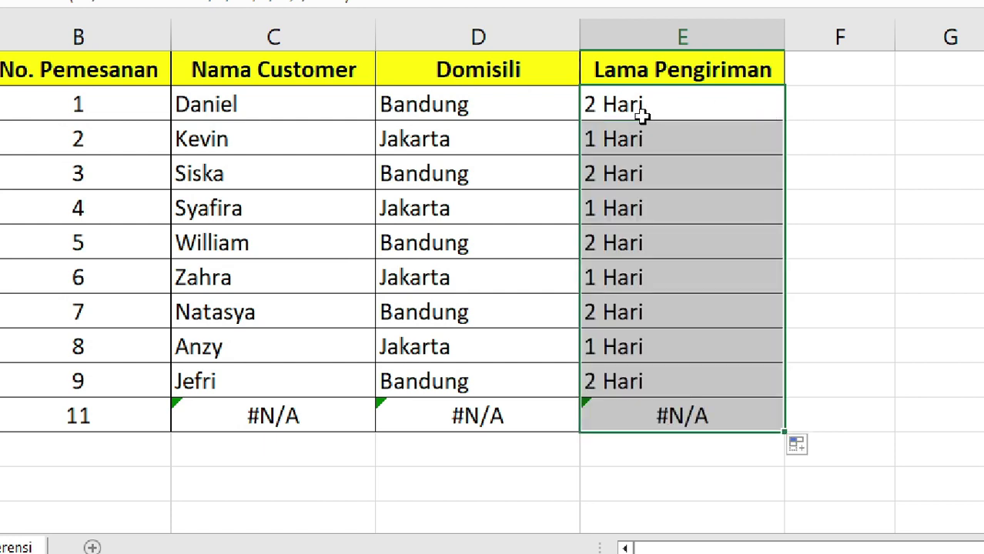
{"action": "left_click", "coordinate": [534, 144]}
{"action": "left_click_drag", "start_coordinate": [425, 180], "coordinate": [648, 288]}
{"action": "left_click", "coordinate": [666, 356]}
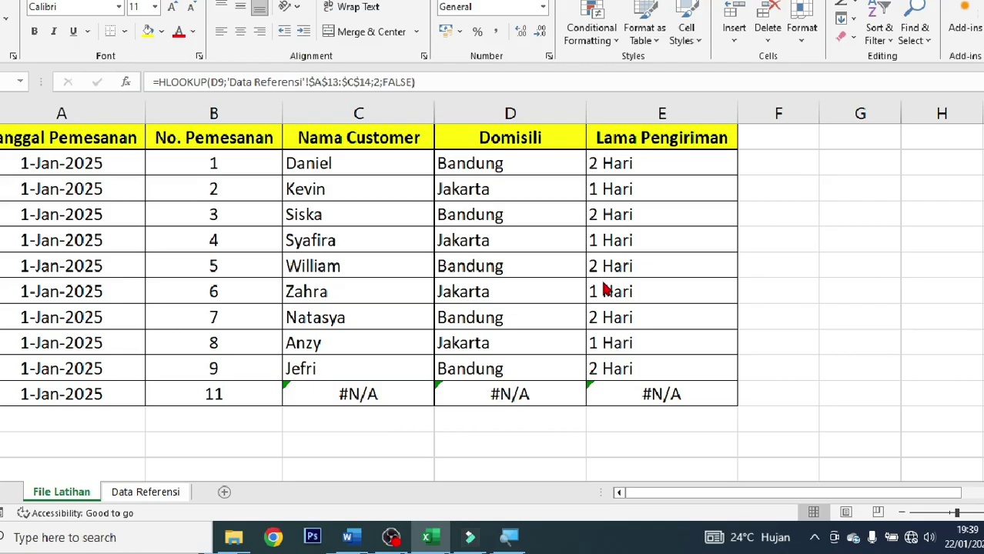
Highlight the looked-up results in C2:E10 and check the HLOOKUP formula in E2.
{"action": "key", "text": "super"}
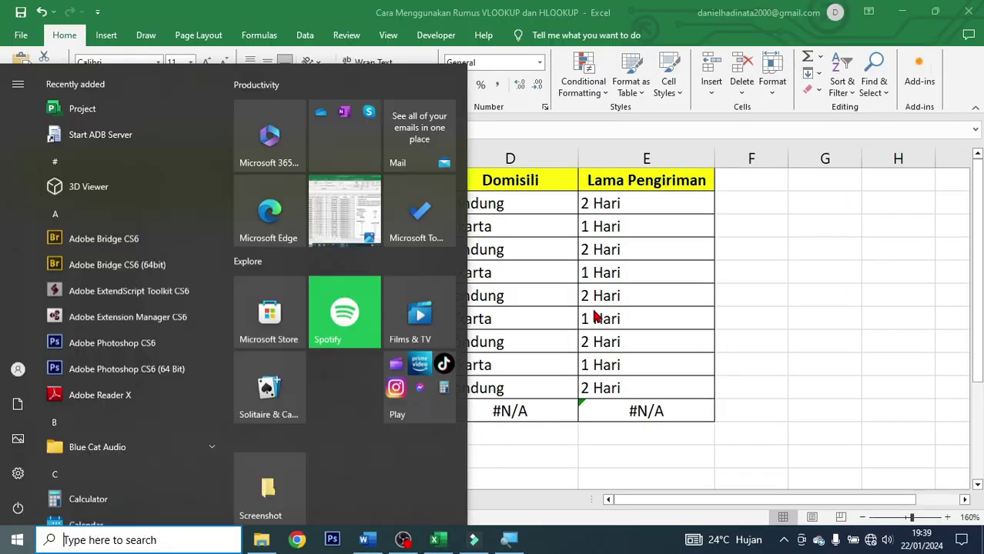
{"action": "key", "text": "super"}
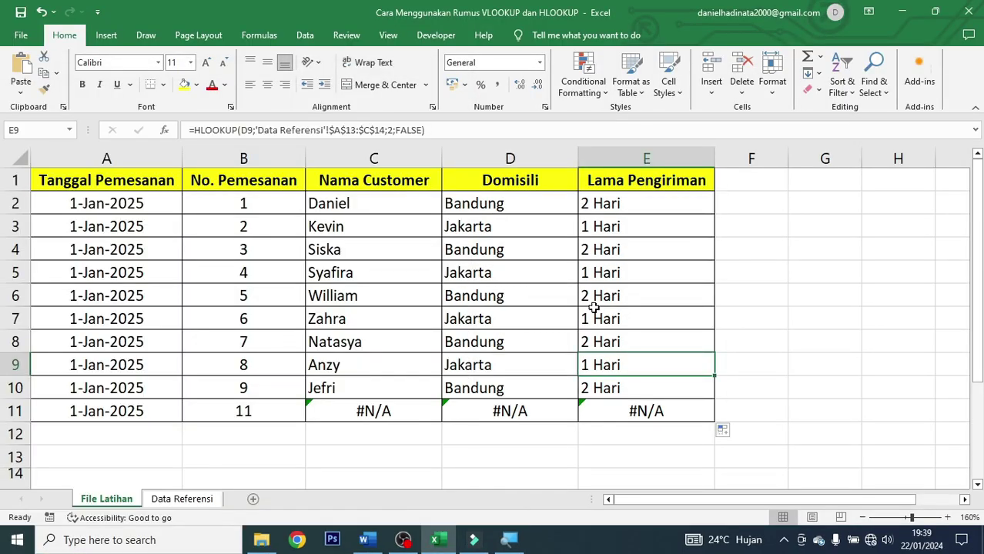
{"action": "mouse_move", "coordinate": [414, 209]}
{"action": "left_mouse_down"}
{"action": "mouse_move", "coordinate": [446, 216]}
{"action": "mouse_move", "coordinate": [681, 403]}
{"action": "left_mouse_up"}
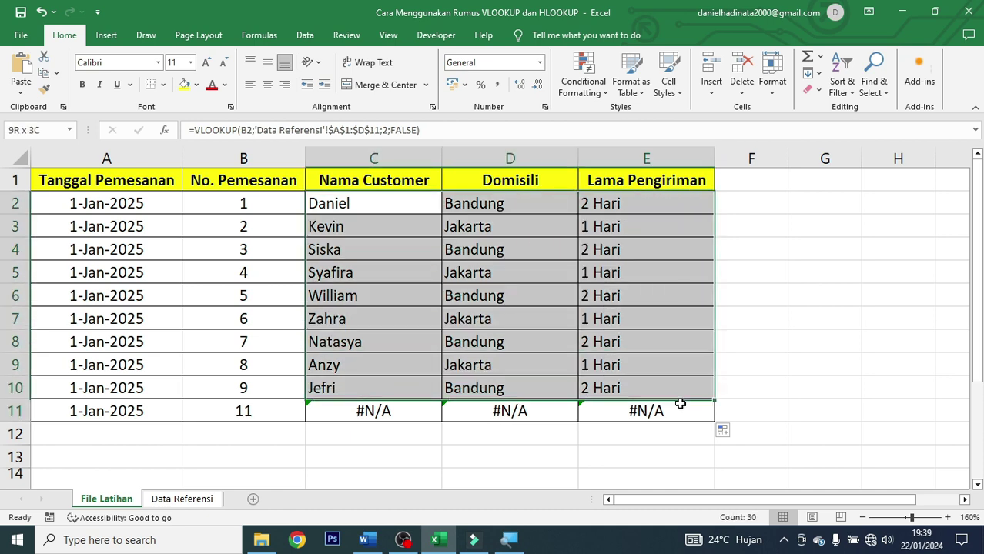
{"action": "left_click", "coordinate": [619, 312]}
{"action": "left_click", "coordinate": [641, 203]}
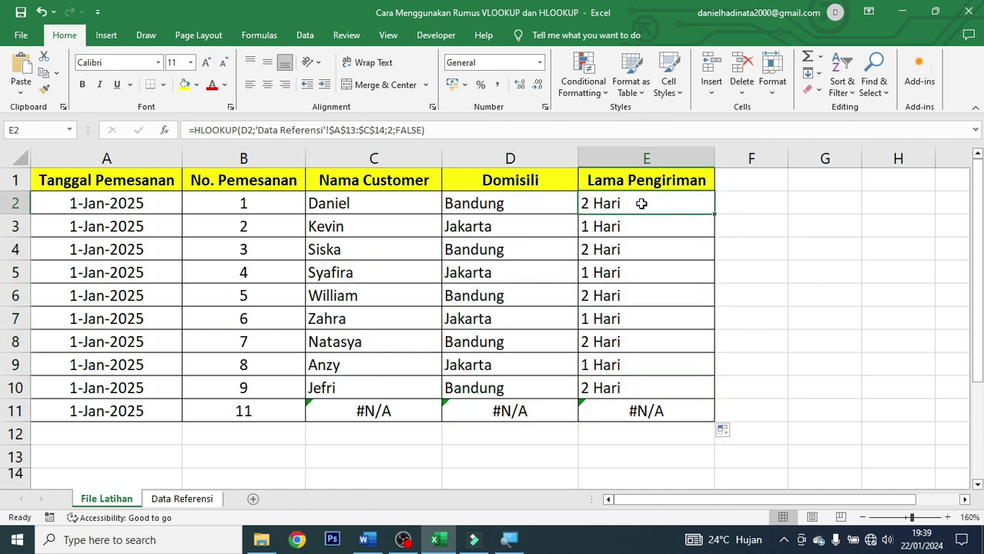